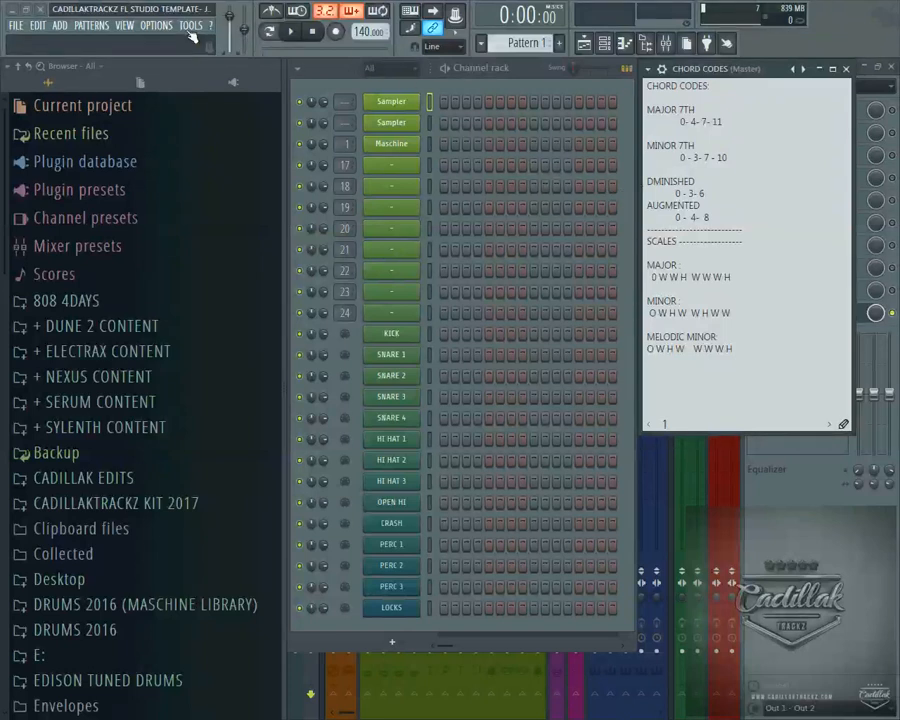
Step: View the project info, close it, and close the CHORD CODES notes window
key("F11")
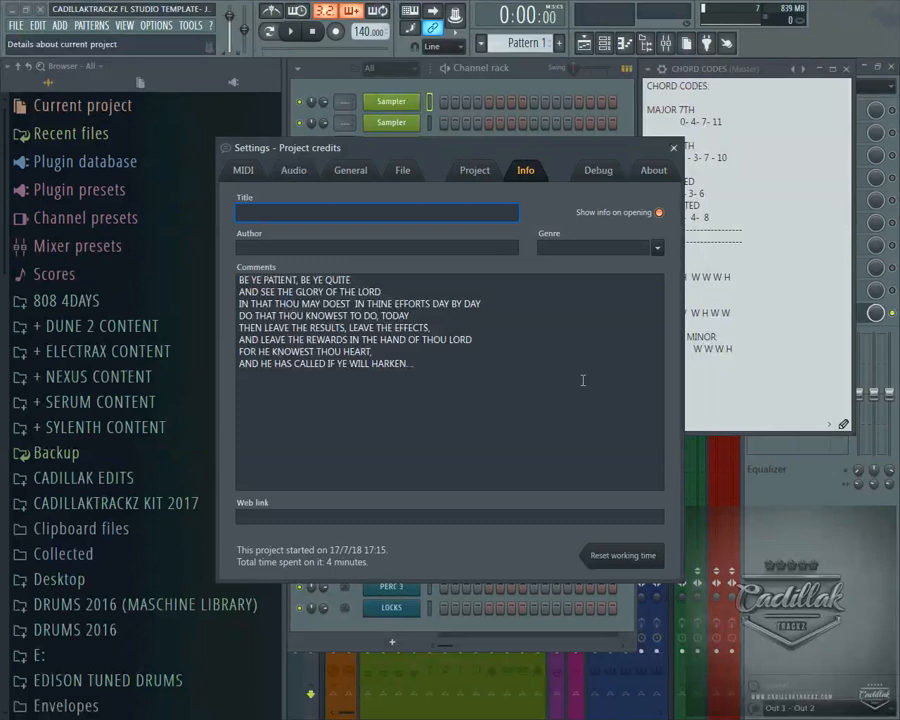
left_click(675, 149)
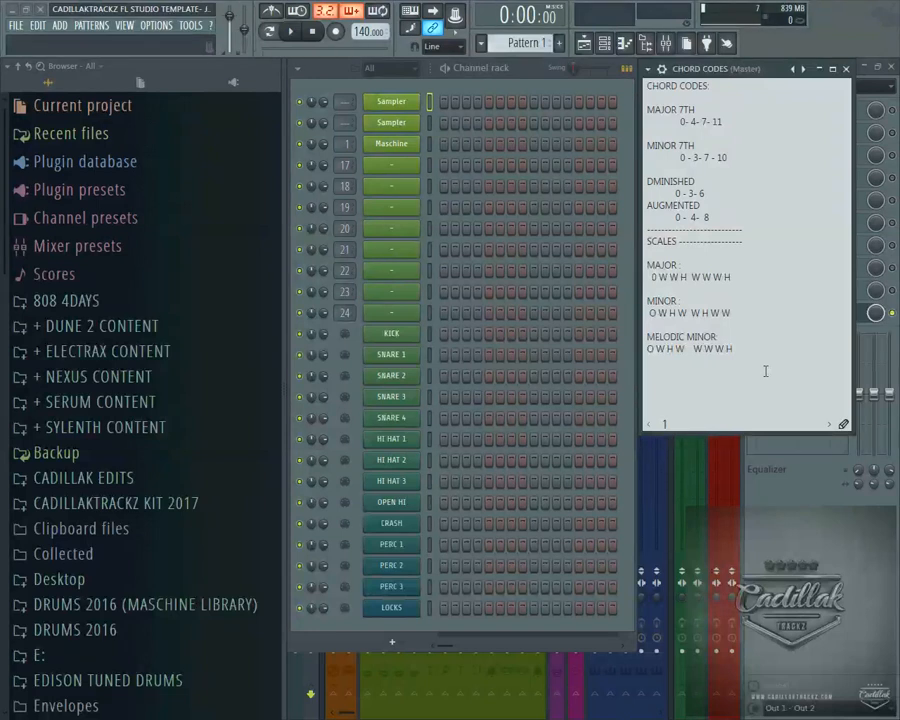
left_click(846, 70)
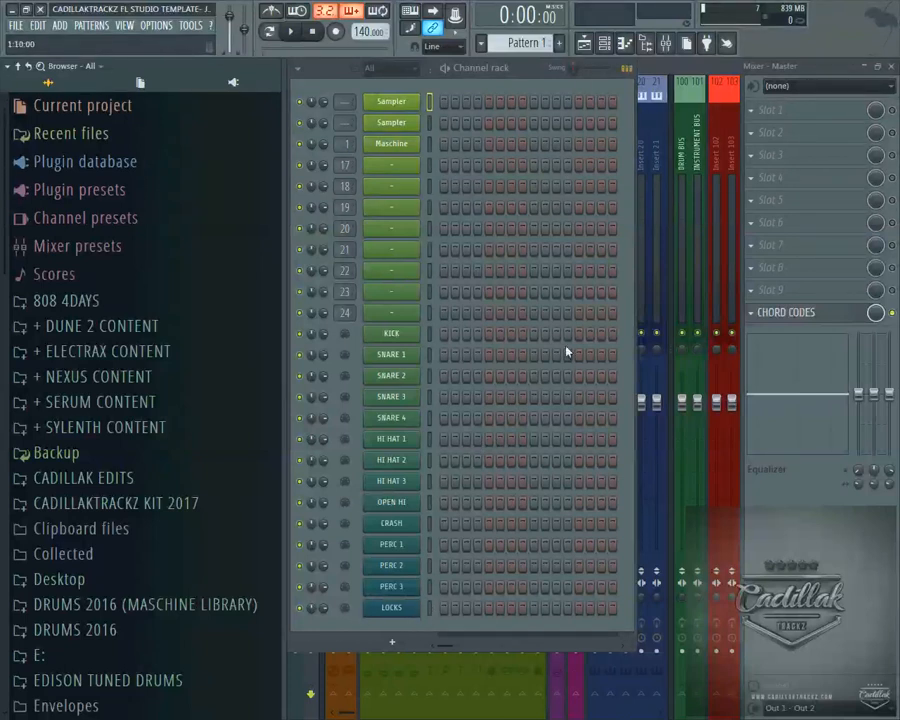
Step: Collapse the browser to give the mixer the full width and move the channel rack over the middle of the mixer
left_click_drag(531, 72, 606, 196)
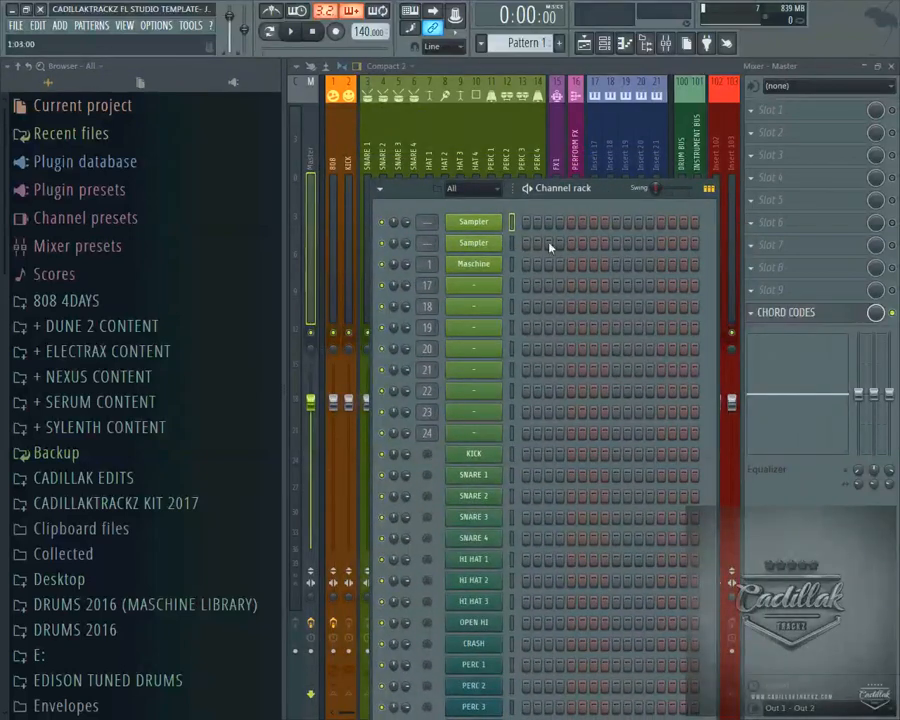
left_click_drag(284, 147, 22, 158)
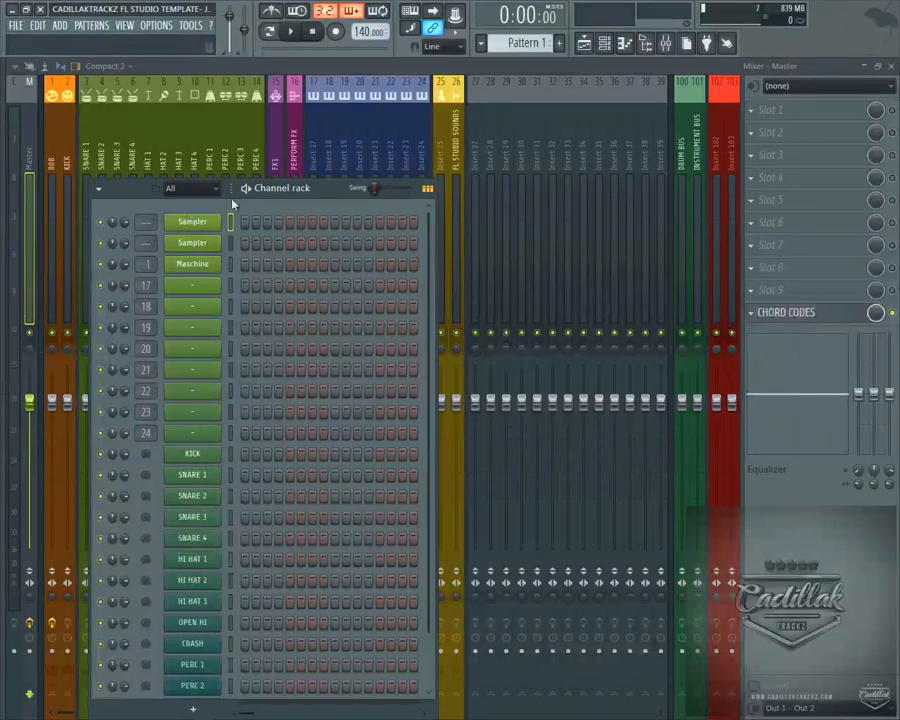
left_click_drag(326, 197, 507, 165)
left_click_drag(507, 160, 475, 178)
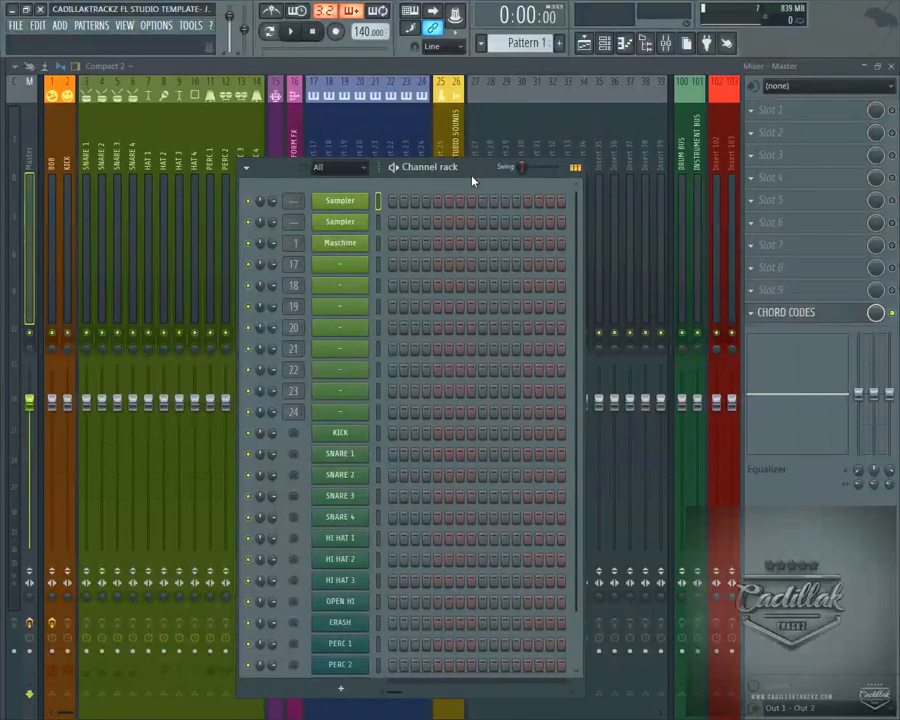
left_click_drag(475, 175, 495, 152)
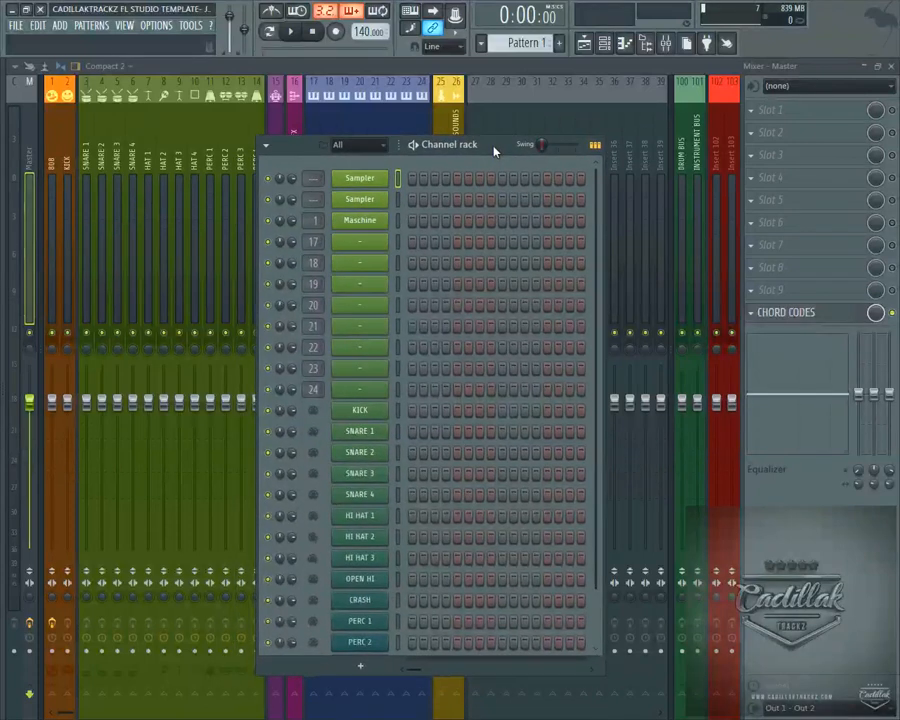
scroll(505, 297, "down", 2)
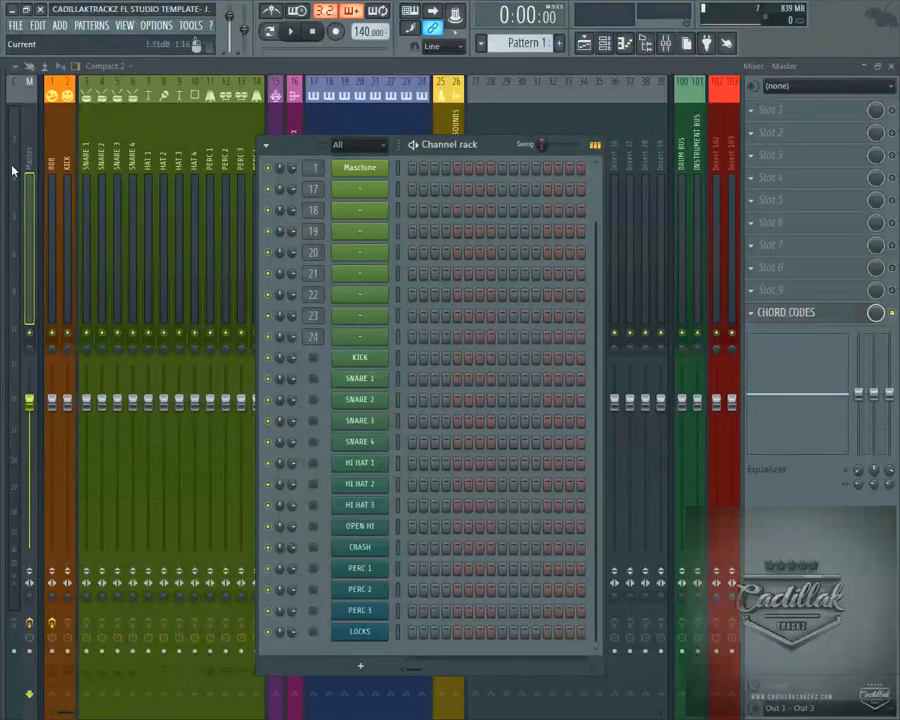
scroll(482, 422, "up", 2)
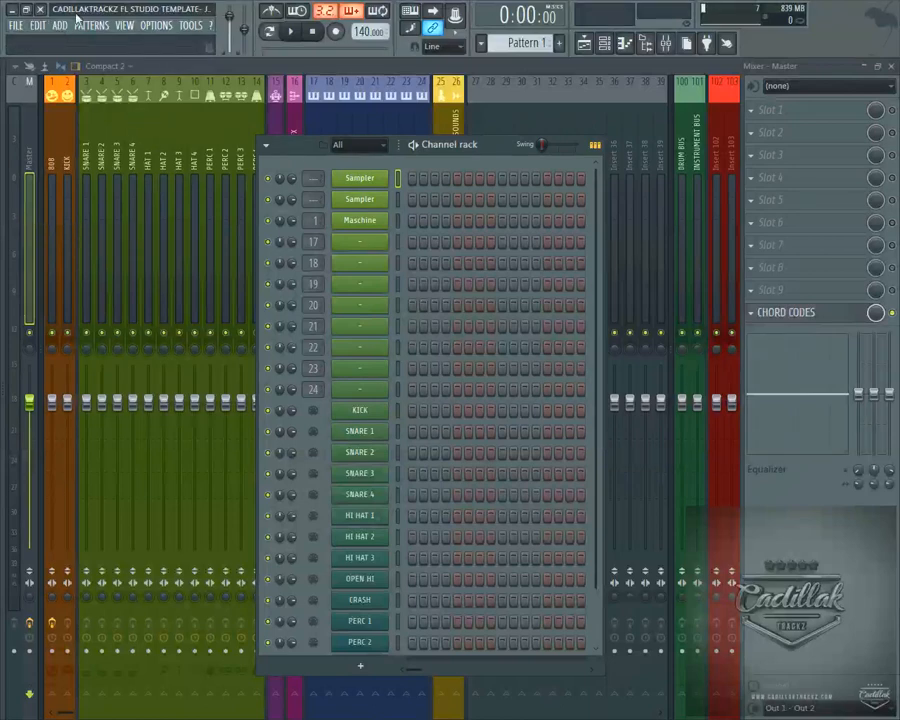
left_click(16, 26)
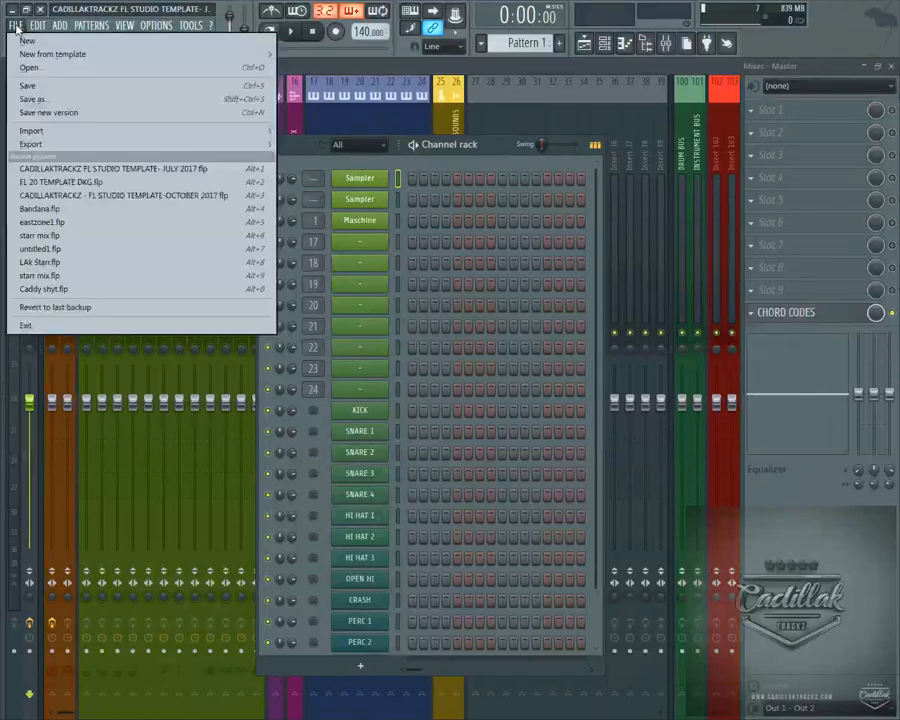
left_click(850, 40)
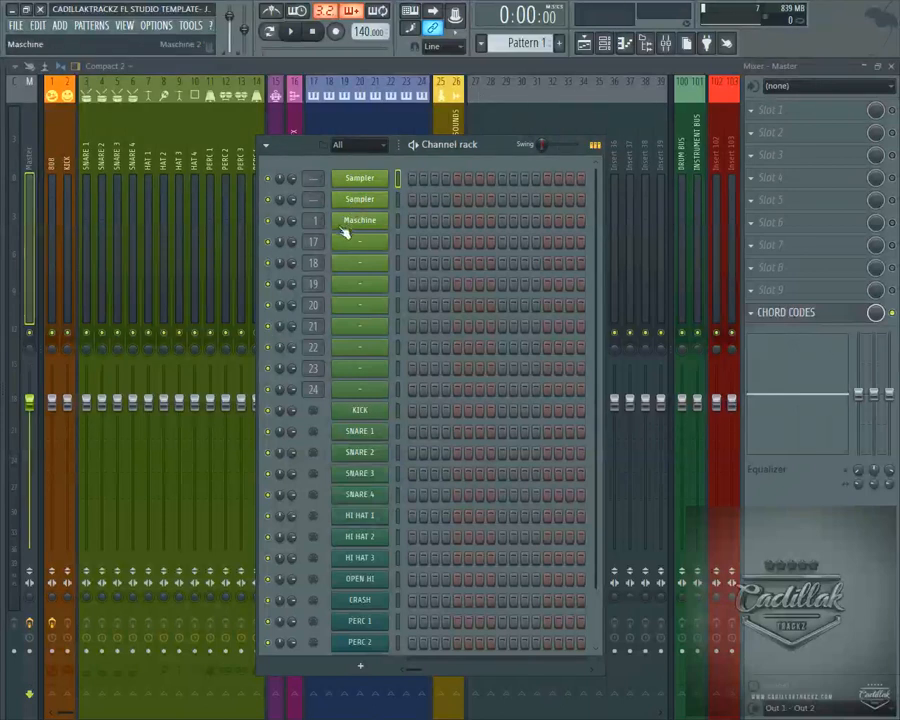
Step: Open the Maschine plugin from its channel and look at its project file commands
left_click(371, 227)
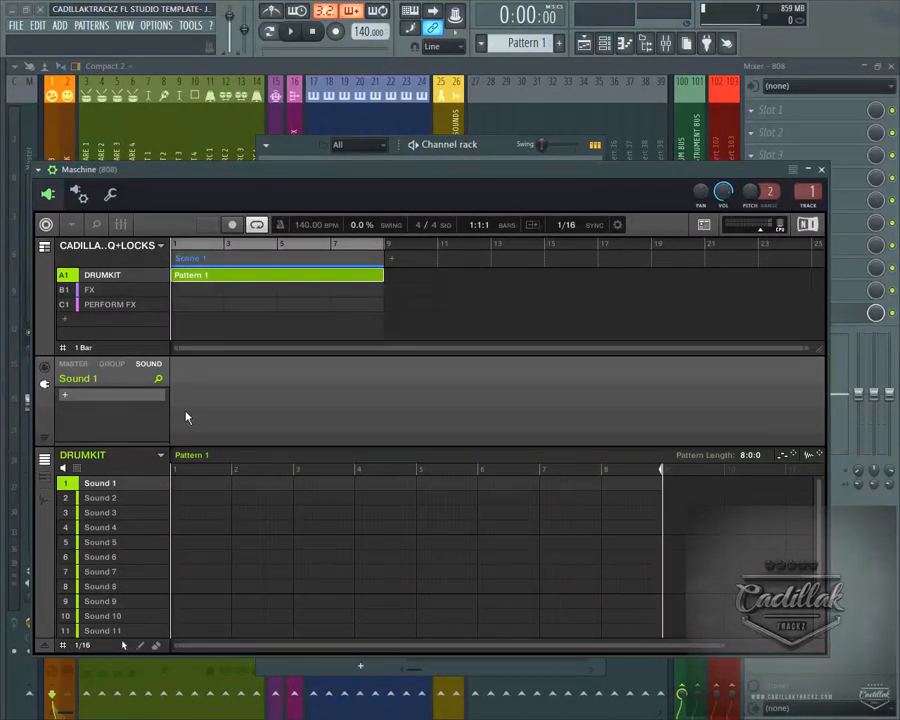
left_click(71, 224)
mouse_move(108, 248)
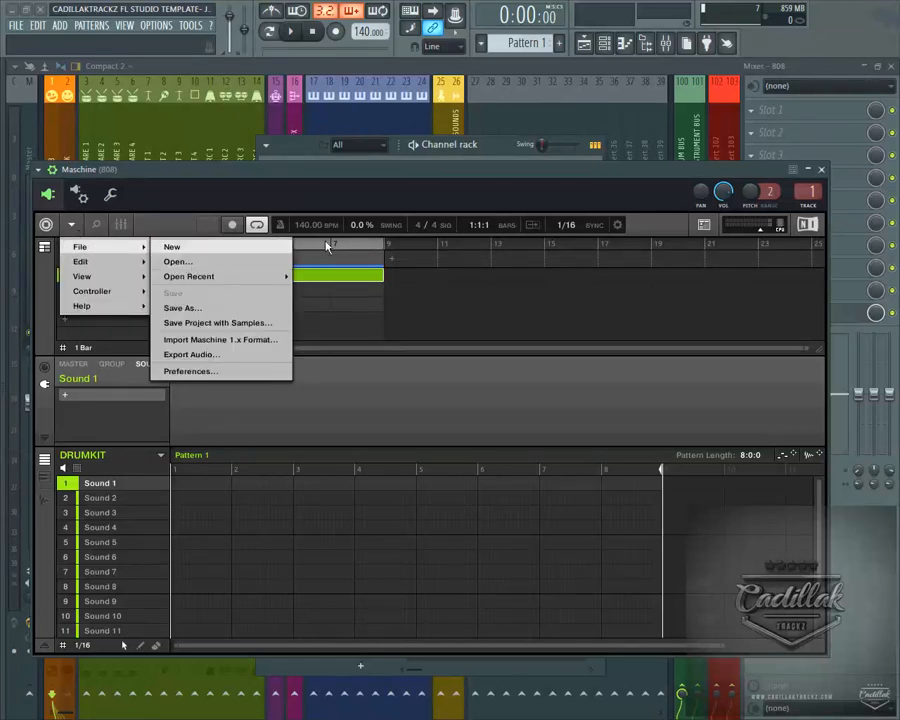
left_click(180, 262)
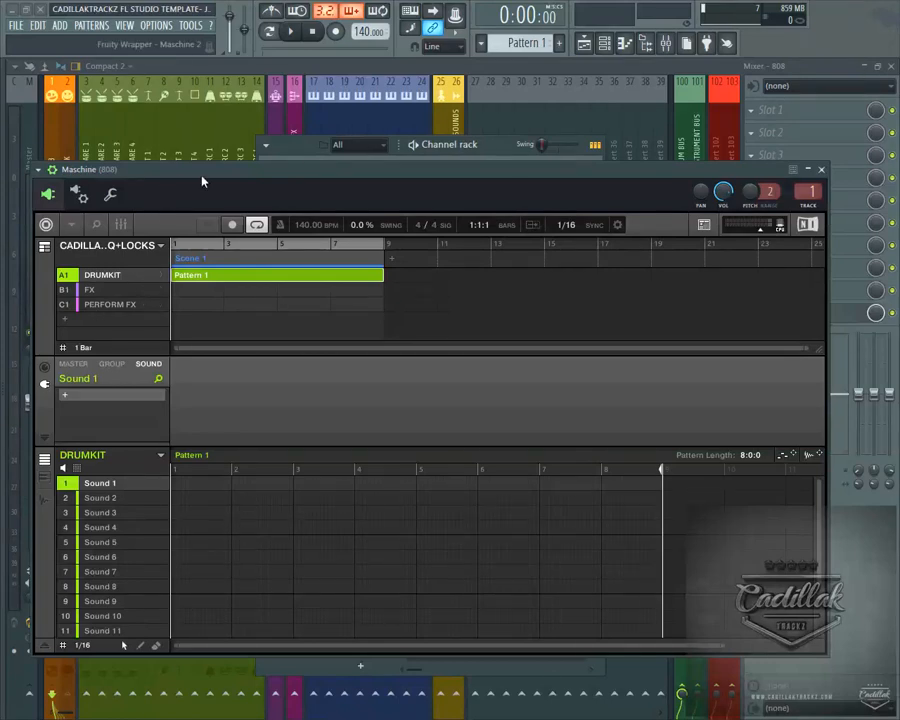
Step: Compare the DRUMKIT output routing in Maschine's mixer view with the drum tracks in the main mixer, and return to the arrangement view
left_click_drag(202, 181, 241, 193)
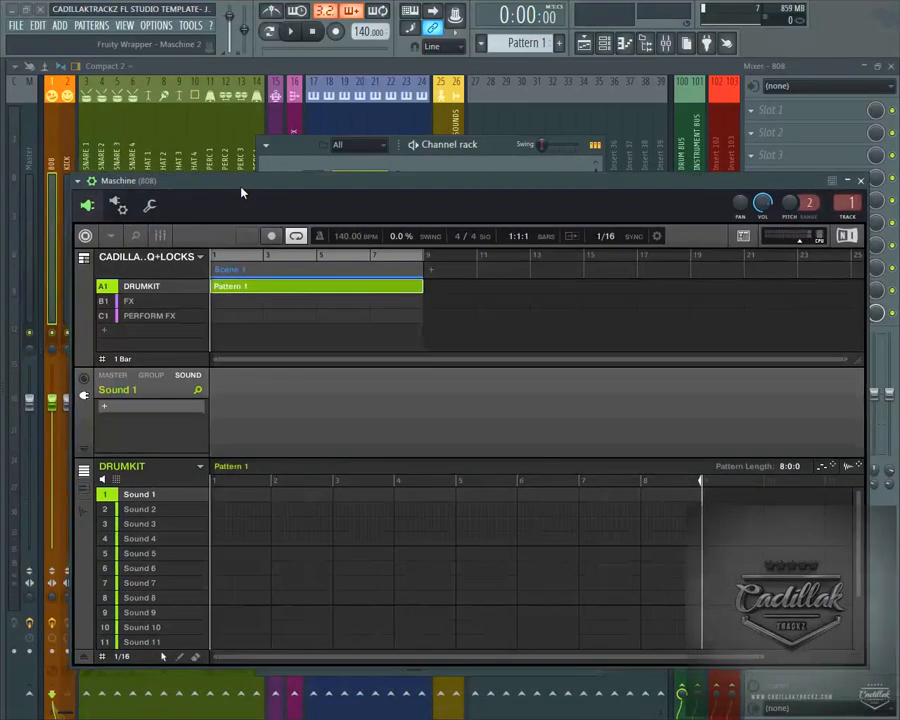
left_click(158, 237)
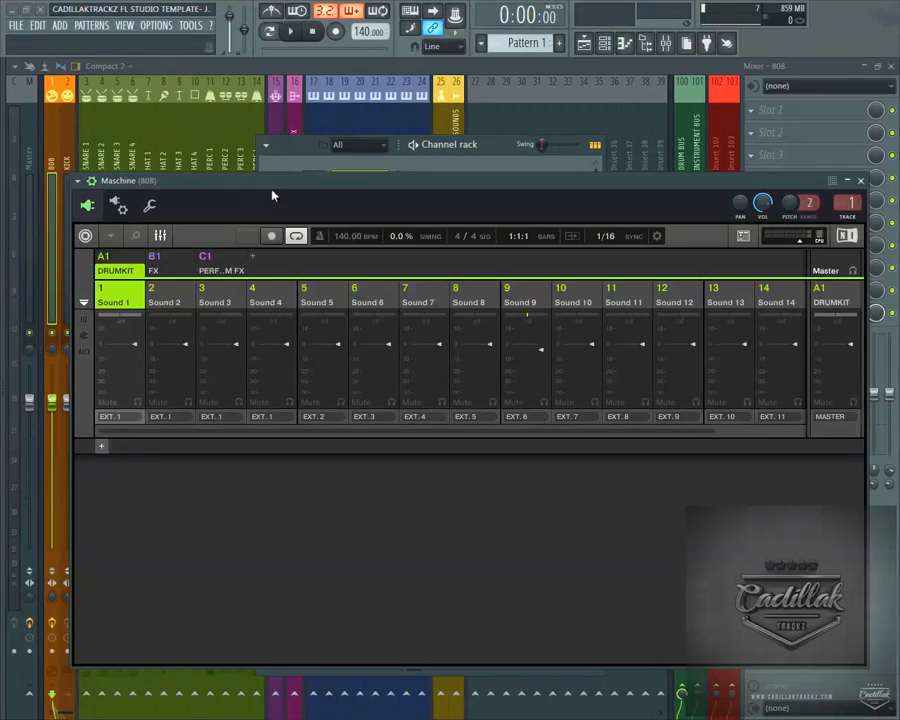
left_click_drag(272, 182, 254, 272)
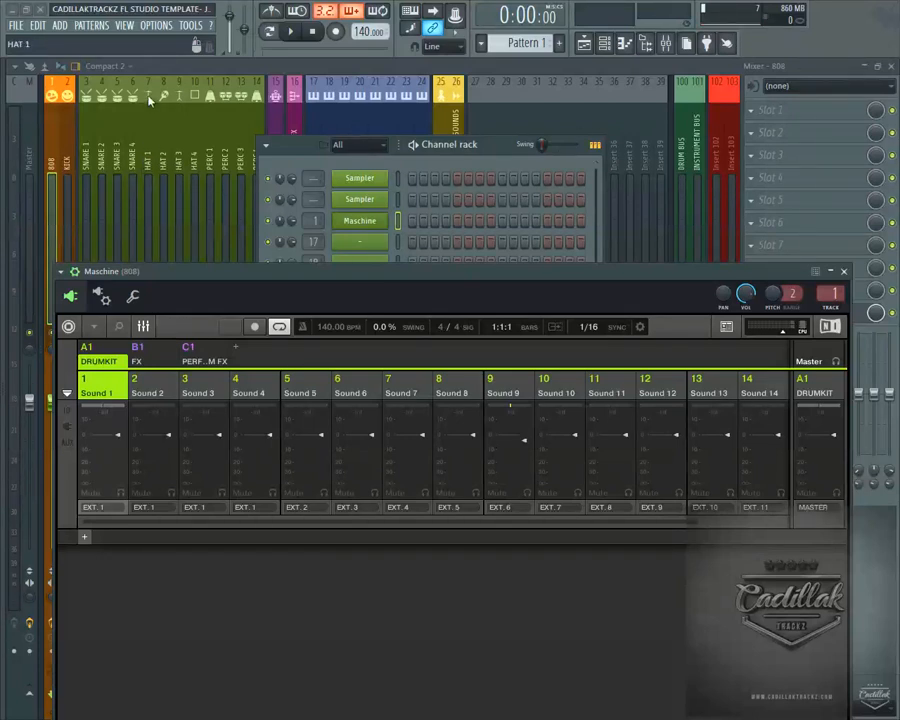
left_click(143, 326)
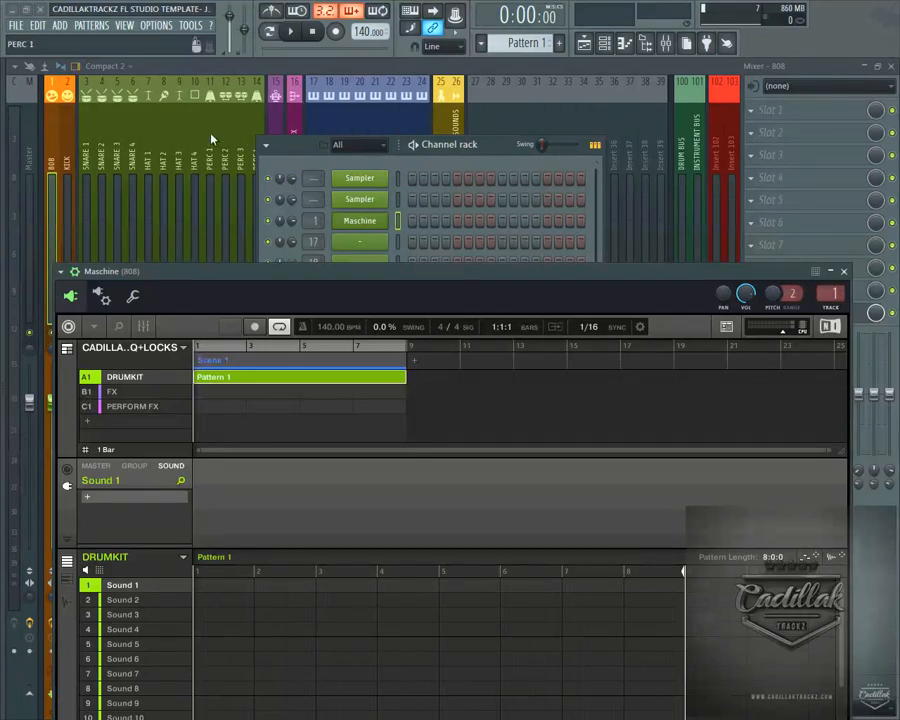
Step: Reposition the channel rack and Maschine windows below the mixer track names and view the FX, PERFORM FX and DRUMKIT groups
left_click_drag(287, 149, 290, 193)
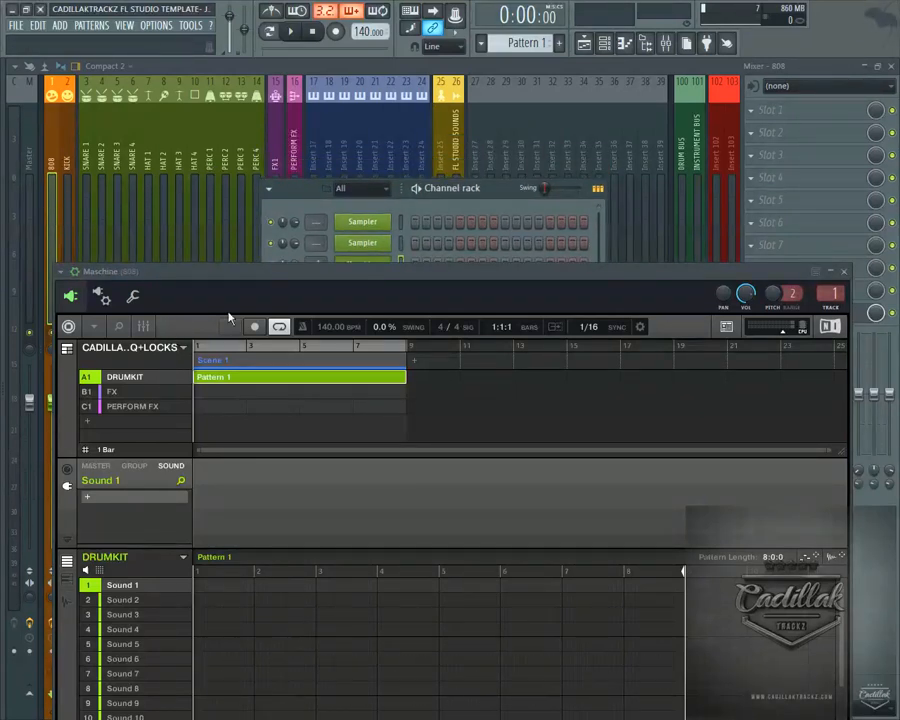
left_click_drag(341, 274, 361, 194)
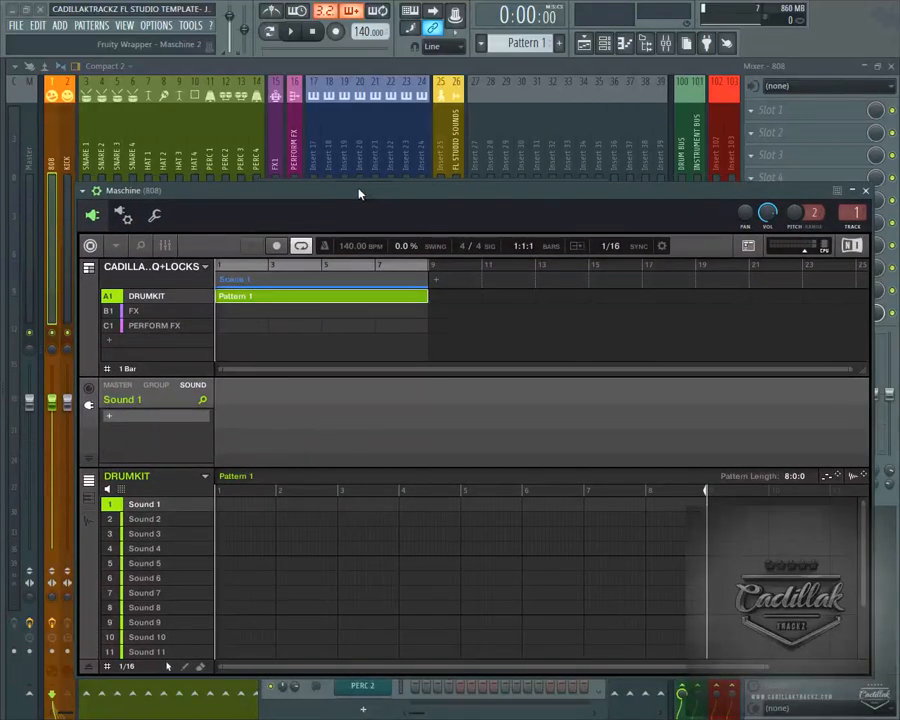
left_click(146, 312)
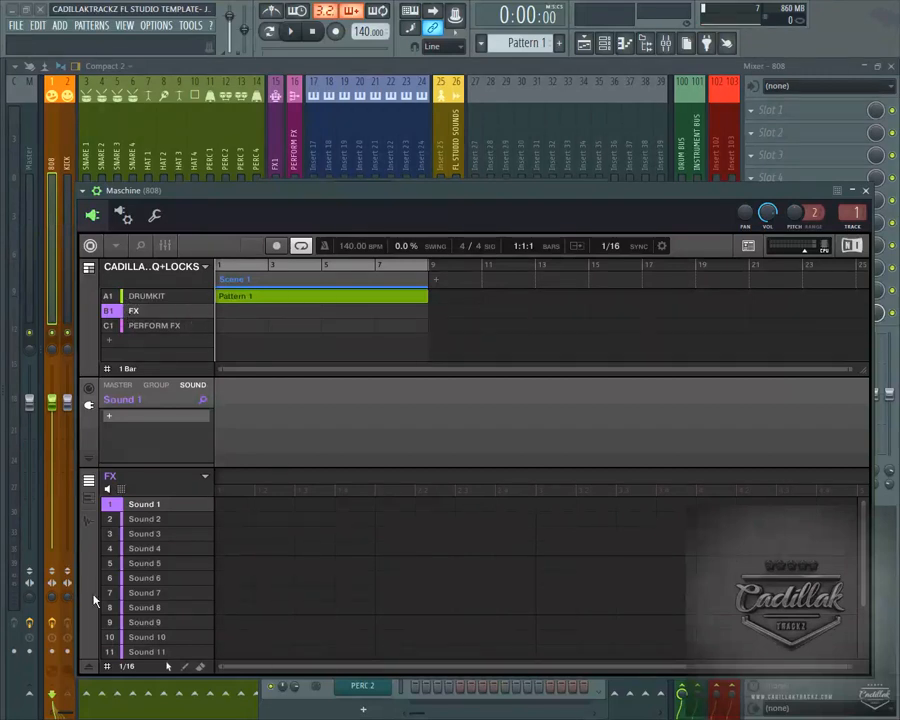
left_click(140, 326)
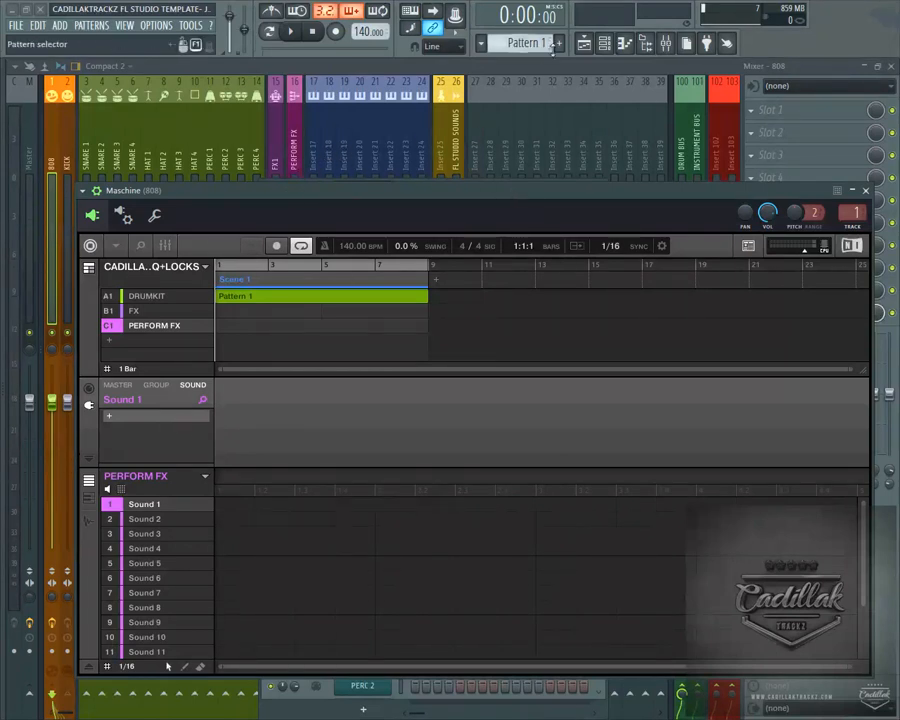
left_click(172, 310)
left_click(161, 296)
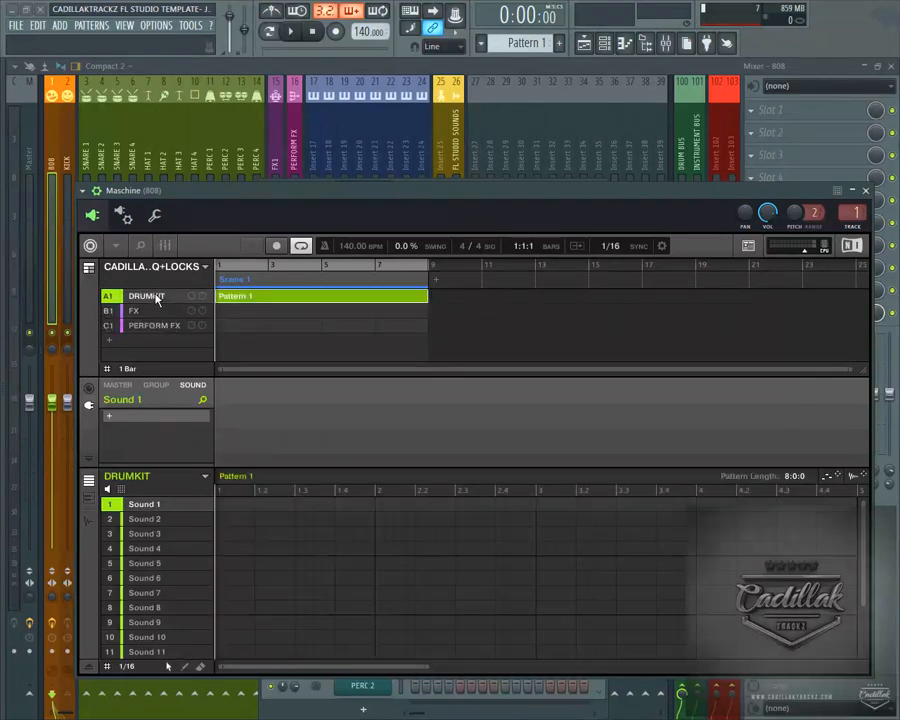
Step: Examine the DRUMKIT outputs through Sound 16 in Maschine's mixer view and close the plugin window
left_click(166, 246)
left_click_drag(157, 443, 325, 434)
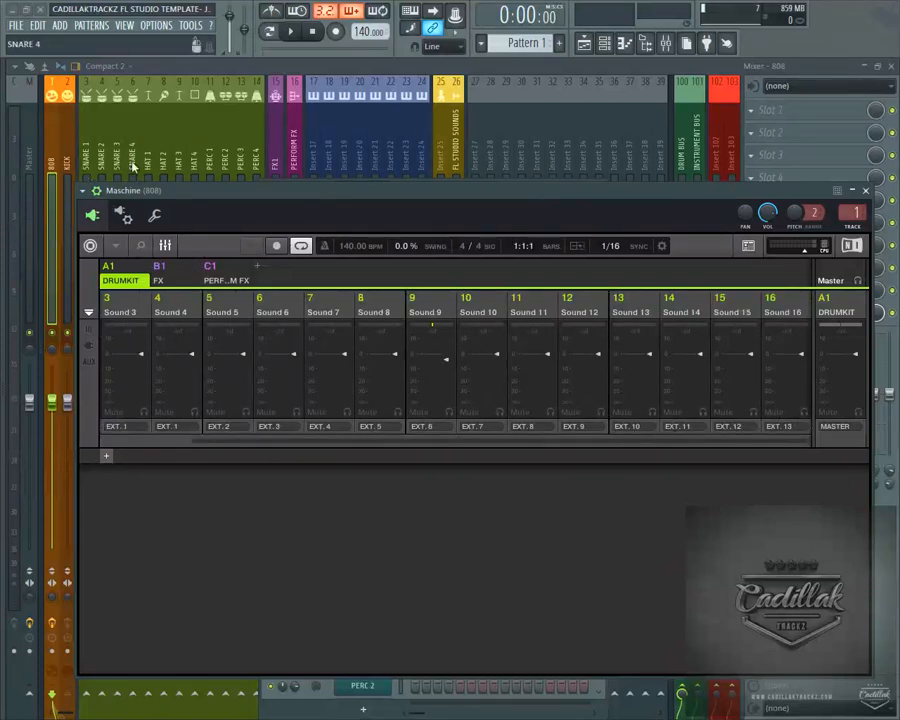
left_click(165, 246)
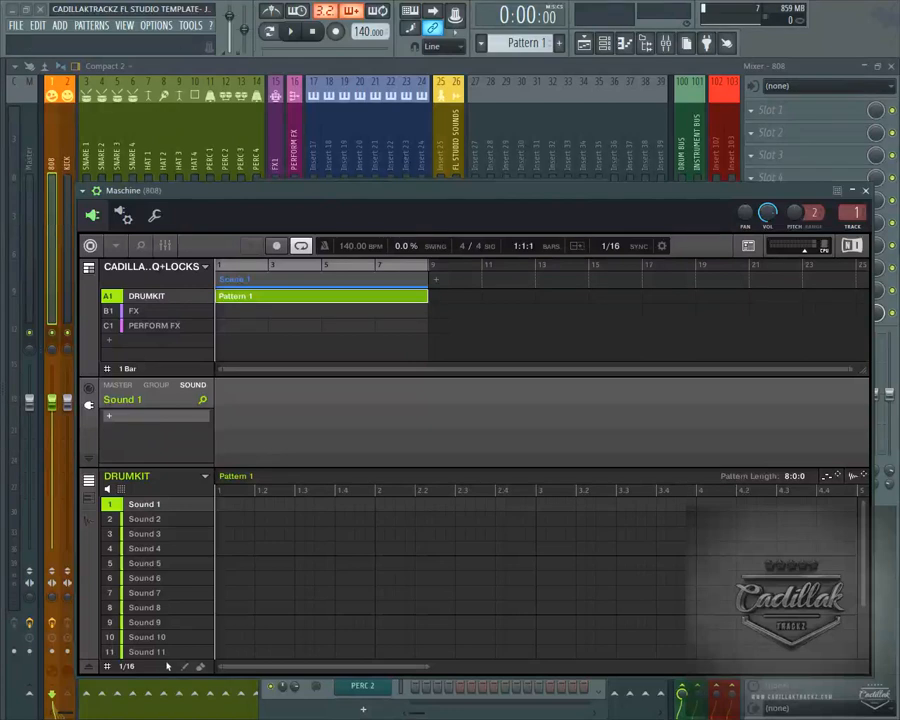
left_click(866, 190)
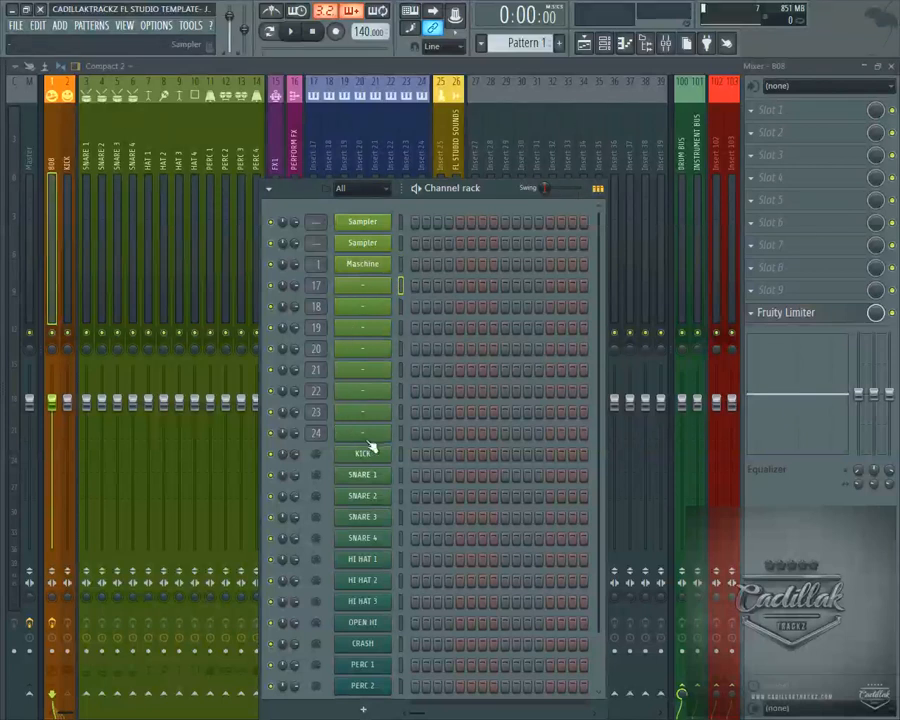
Step: Look over the unnamed sampler channels routed to mixer tracks 17 to 24, selecting the first and last of them
left_click(399, 437)
left_click(400, 286)
left_click(400, 452)
left_click(398, 430)
scroll(300, 287, "down", 5)
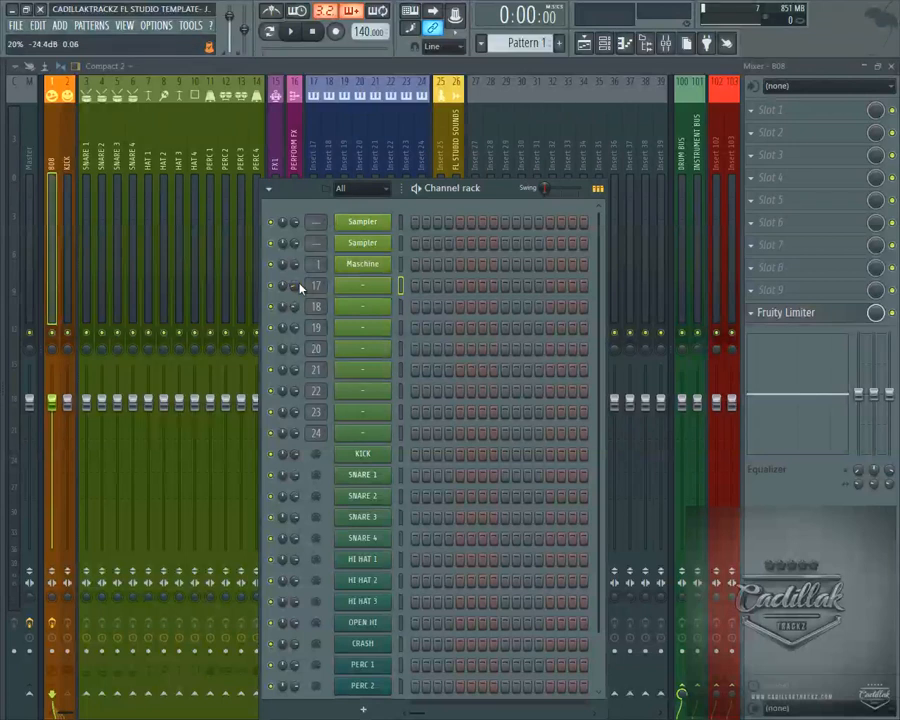
right_click(300, 287)
left_click(311, 295)
right_click(297, 313)
left_click(320, 321)
Step: Move the channel rack clear of the drum and FX mixer tracks and view its channels through LOCKS
left_click_drag(495, 196, 551, 129)
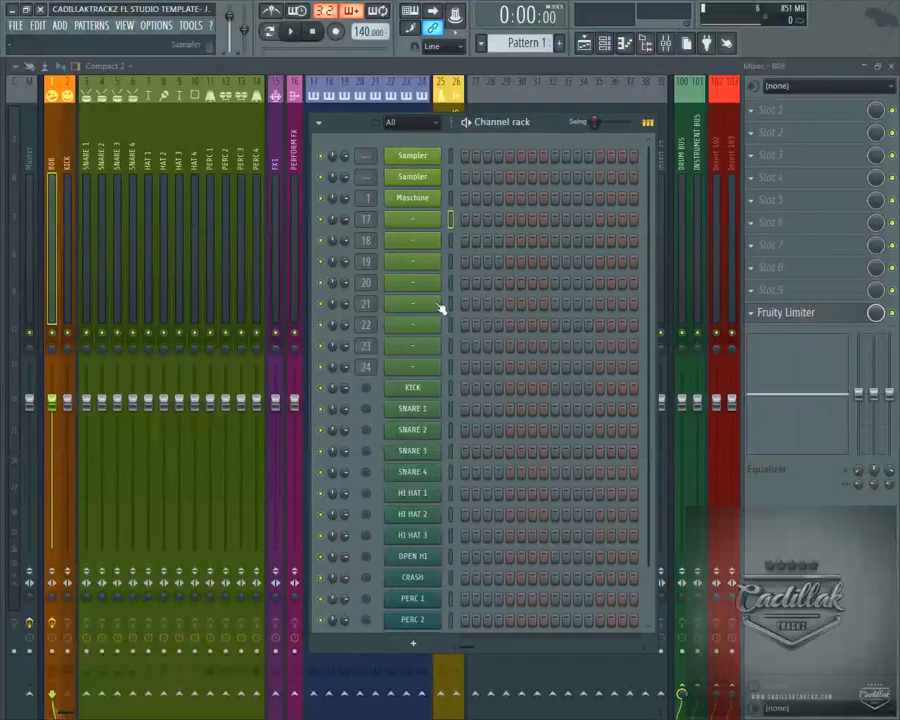
scroll(476, 371, "down", 2)
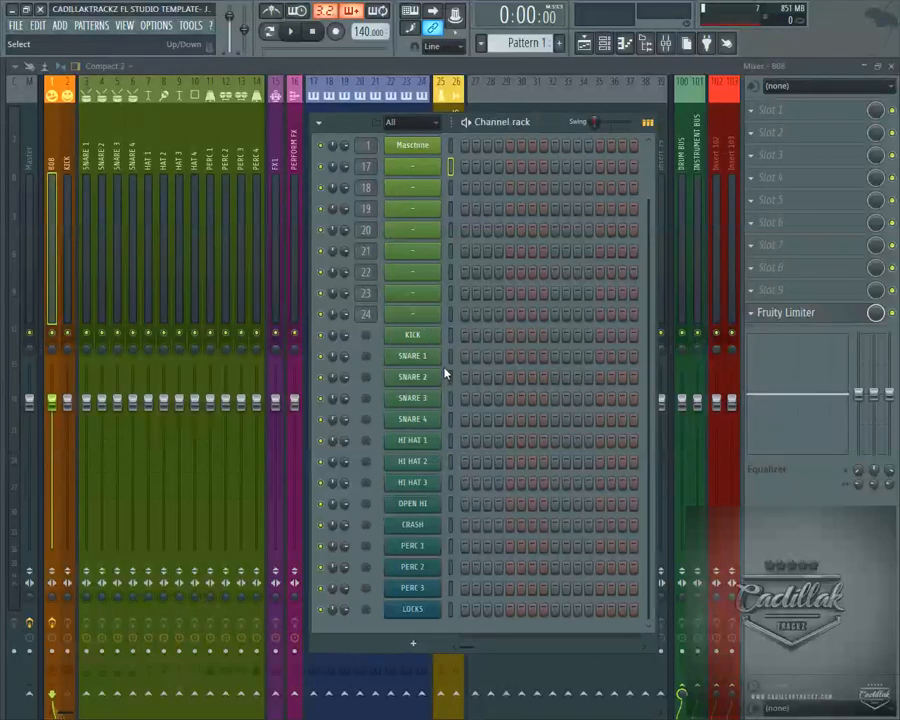
Step: Review the MIDI input and output device settings, including the omni preview MIDI channel, and close the settings
left_click(158, 27)
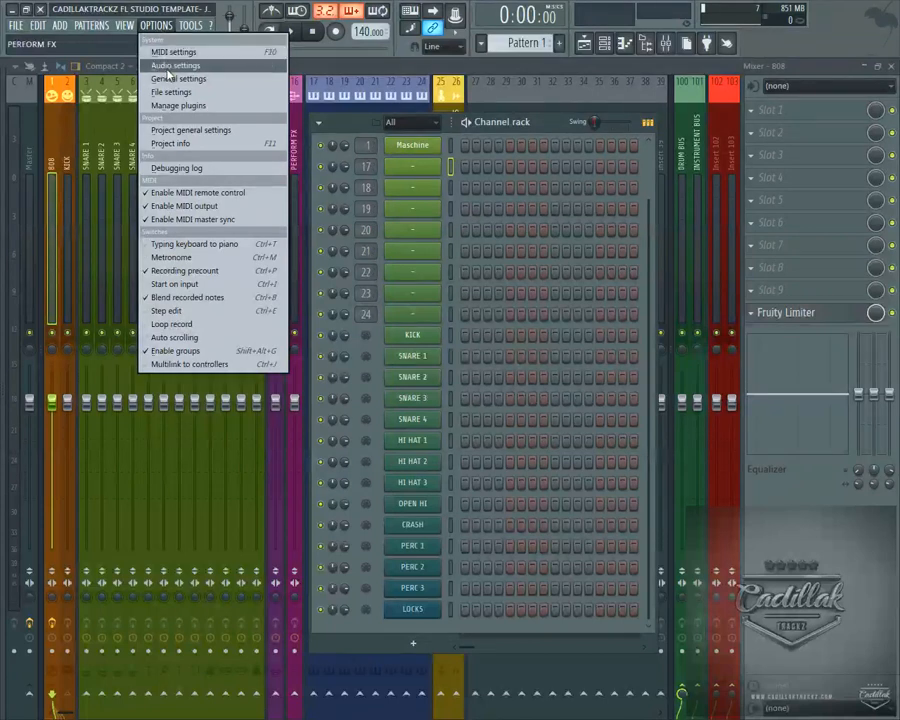
left_click(175, 65)
left_click(243, 170)
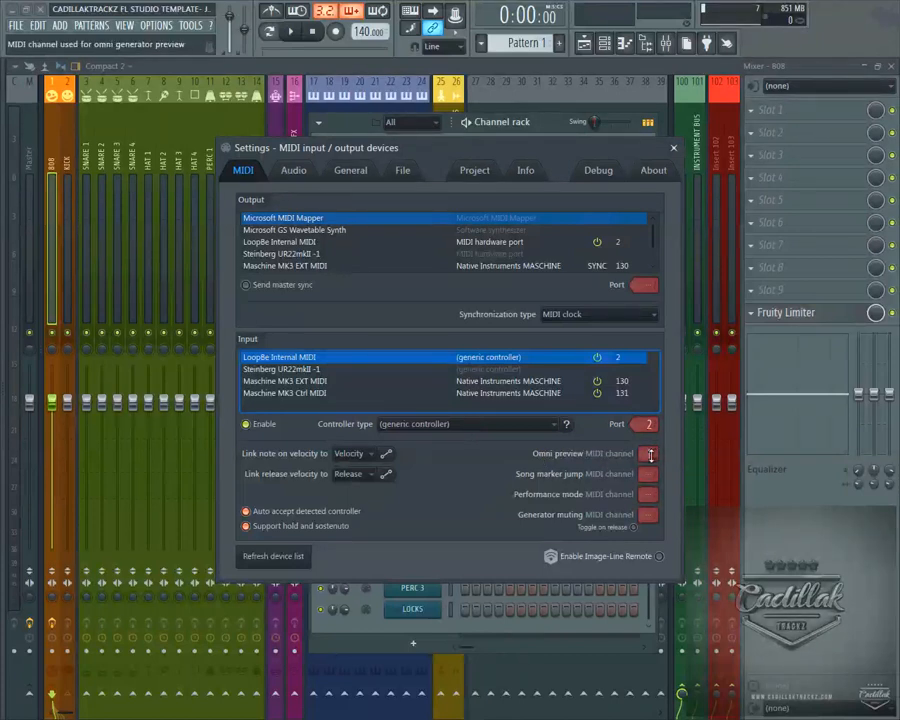
left_click(673, 147)
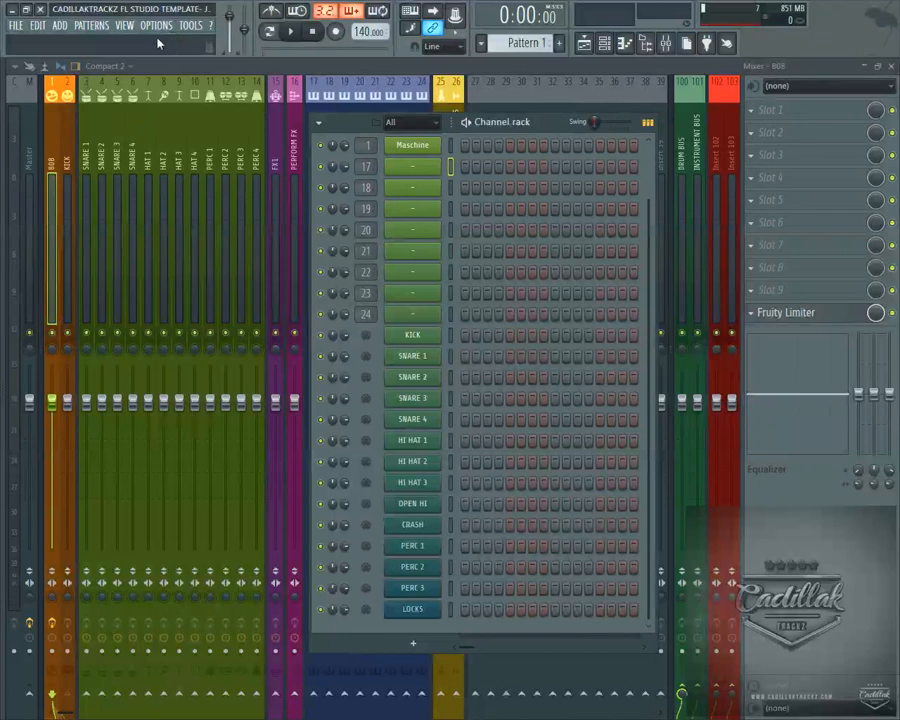
Step: Look through all channels in the rack and check the first Sampler channel's settings window
scroll(451, 493, "up", 2)
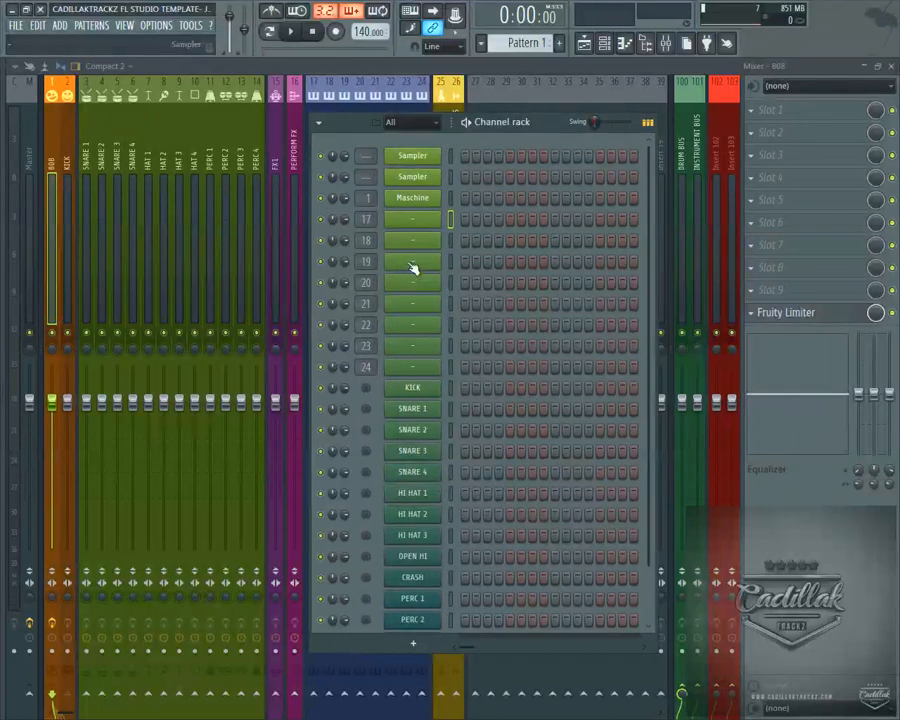
scroll(430, 275, "down", 2)
scroll(434, 277, "up", 2)
scroll(447, 576, "down", 2)
scroll(449, 576, "up", 2)
left_click(413, 158)
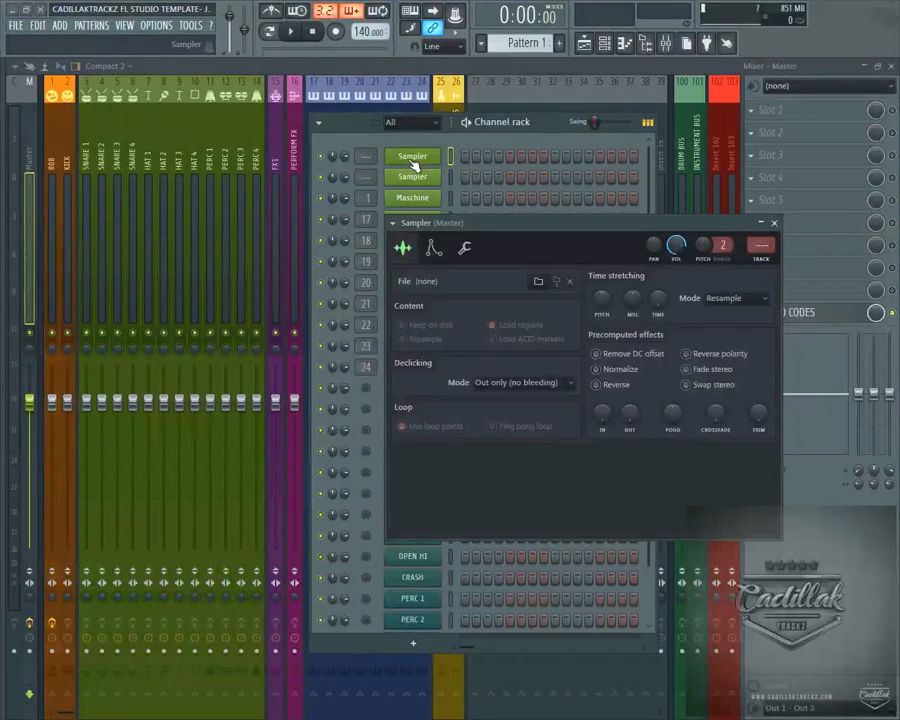
left_click(776, 223)
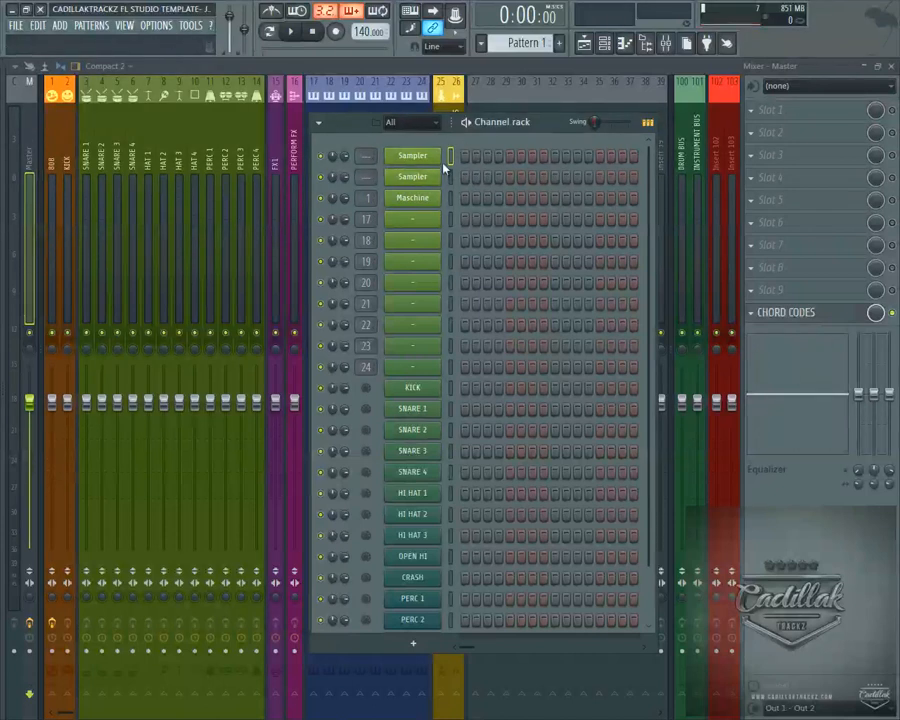
Step: Look through the channel rack from the Sampler channels down to the drum channels and LOCKS
scroll(392, 470, "down", 2)
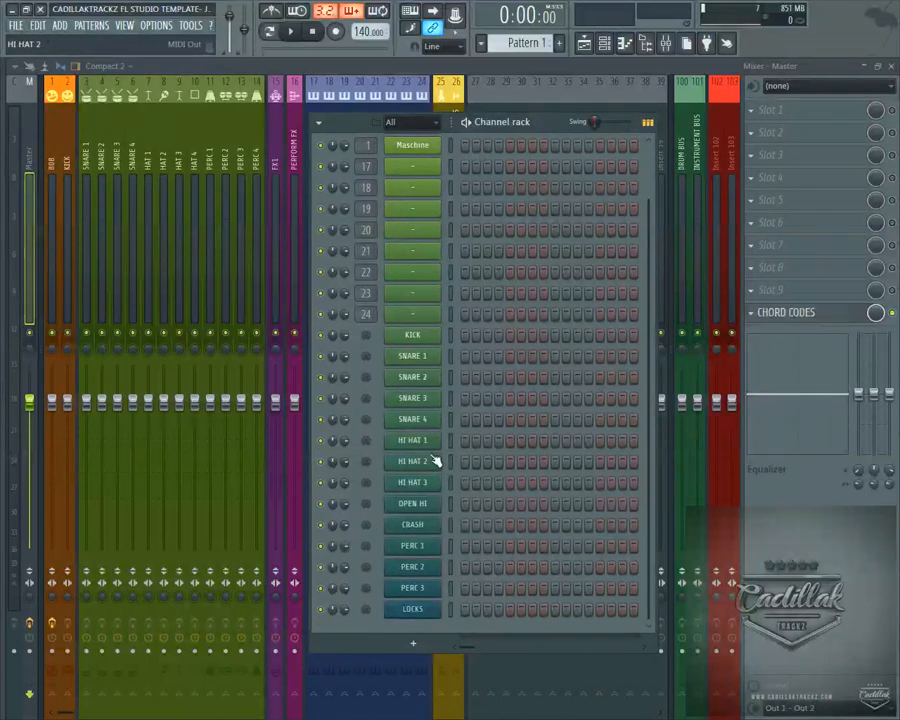
scroll(409, 299, "up", 2)
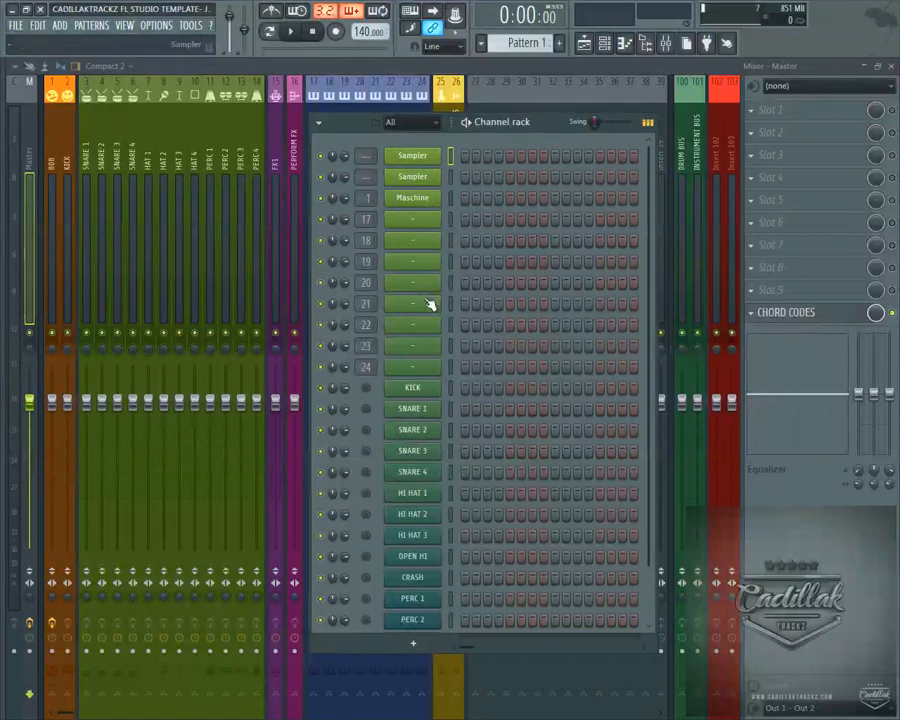
scroll(438, 462, "down", 2)
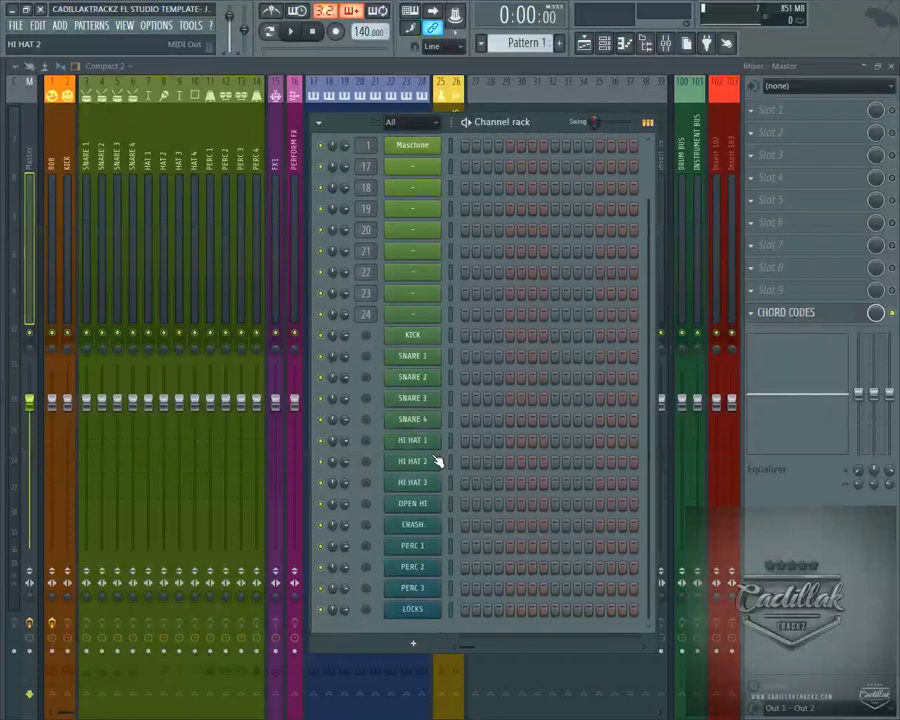
scroll(450, 539, "up", 2)
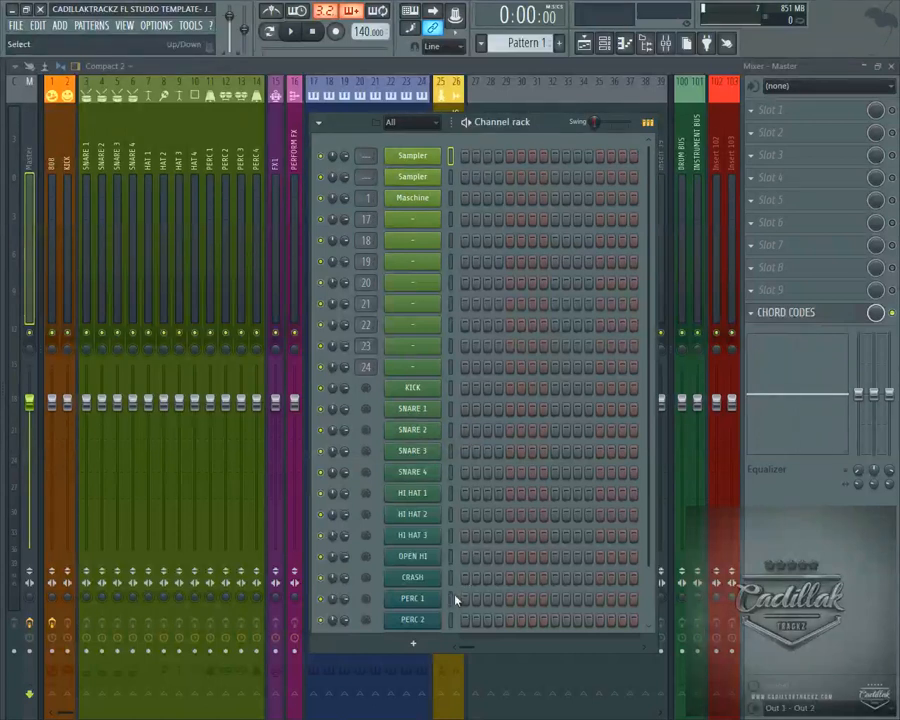
scroll(478, 544, "down", 3)
scroll(470, 548, "up", 3)
Step: Review the audio device and mixer settings, and close the settings
left_click(156, 25)
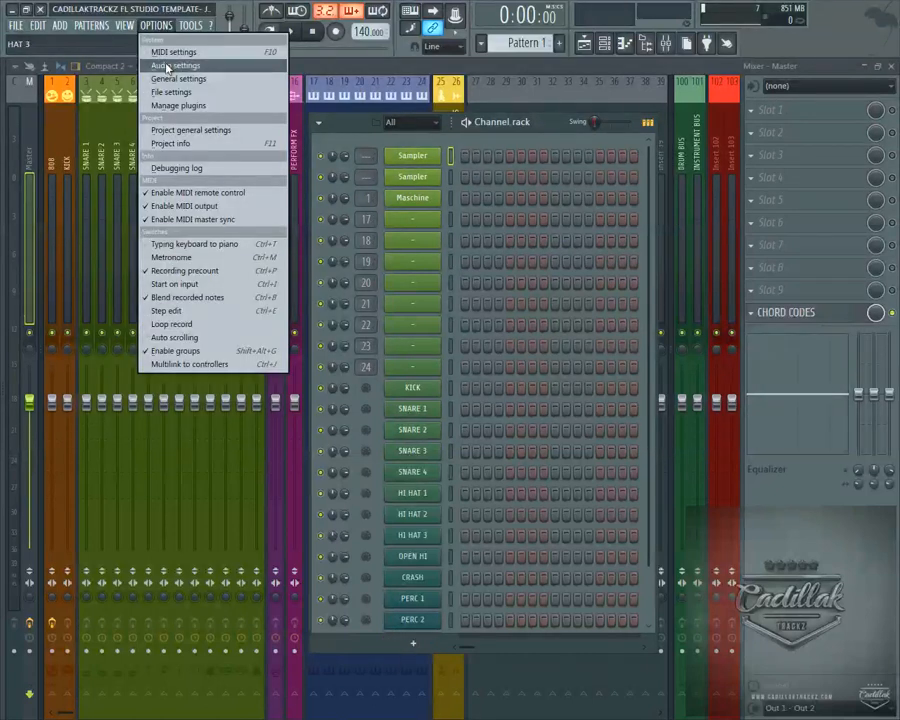
left_click(167, 67)
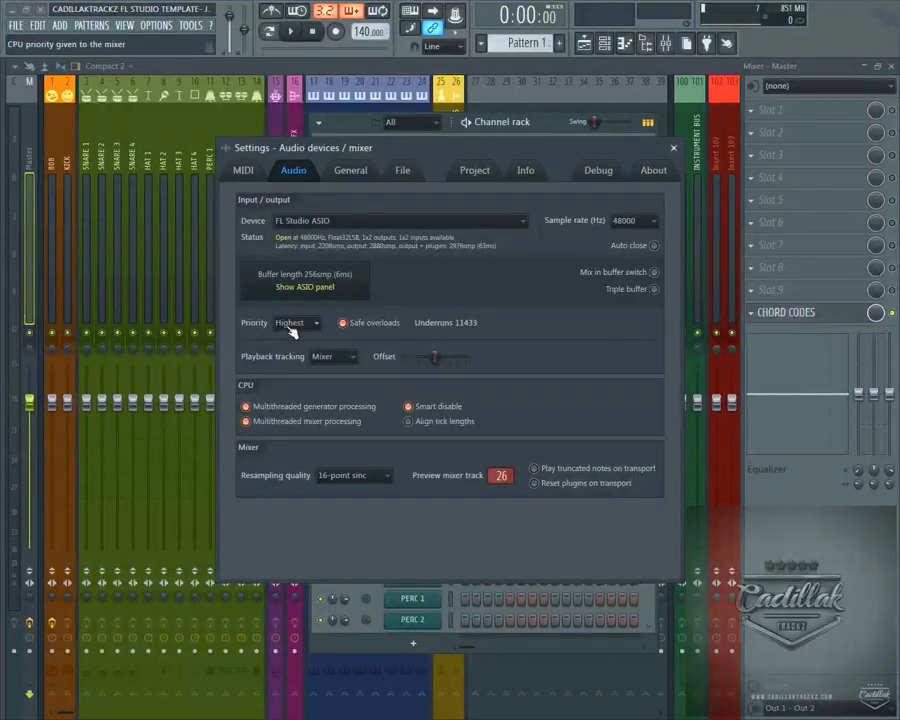
left_click(673, 148)
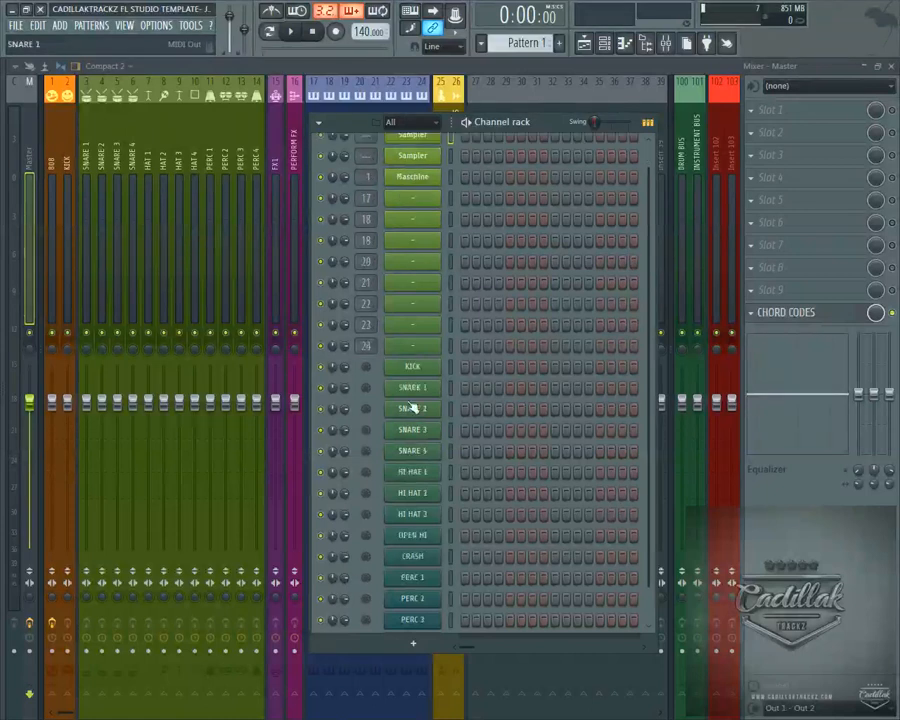
Step: Check the LOCKS channel's MIDI Out settings, including its channel and port, and close its window
scroll(369, 484, "down", 2)
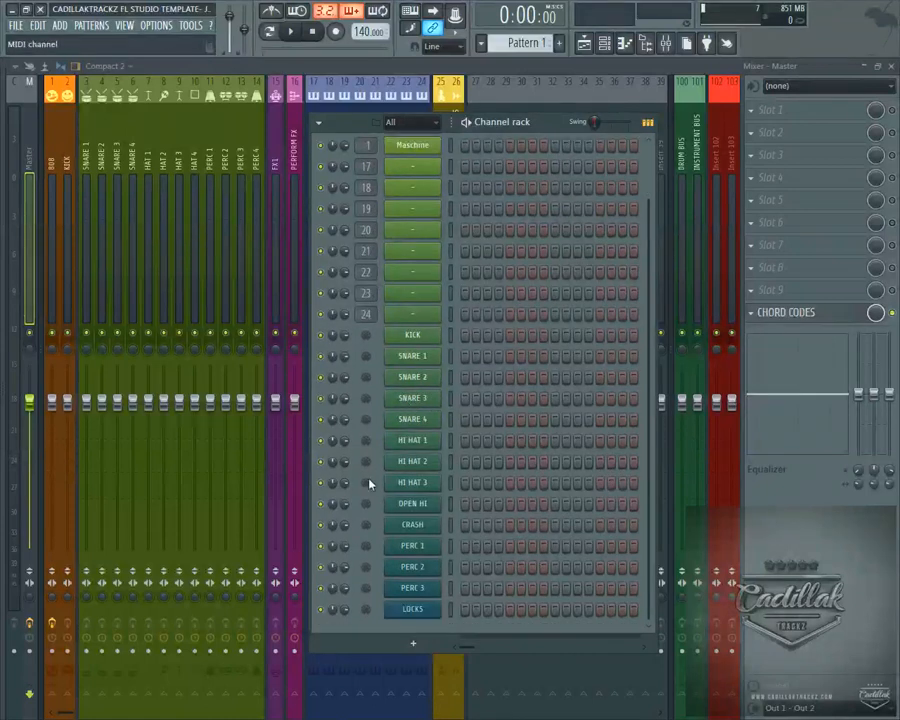
left_click(451, 610)
left_click(413, 609)
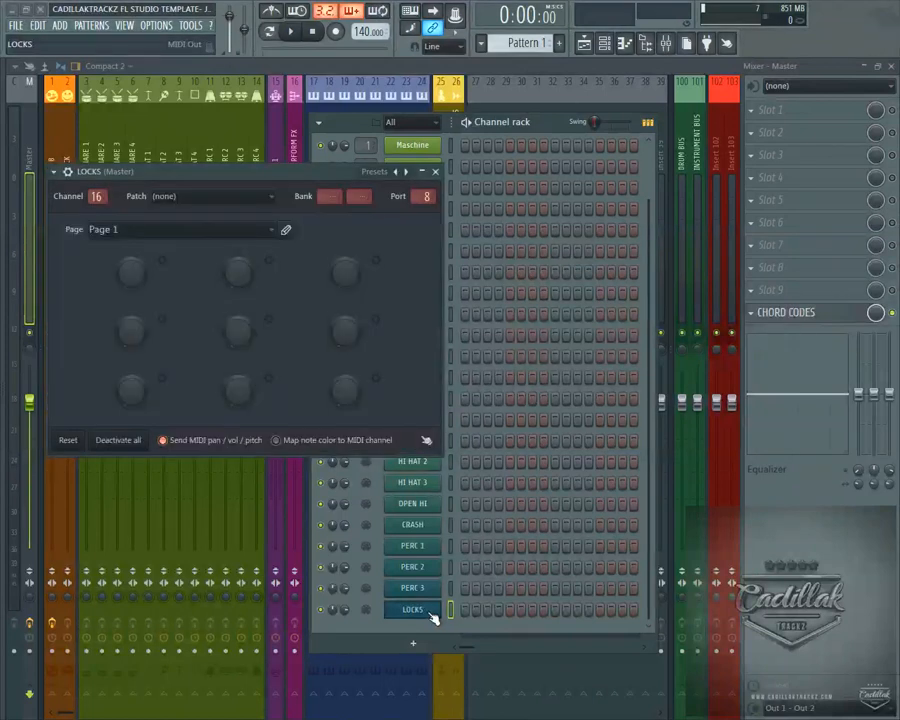
left_click(435, 172)
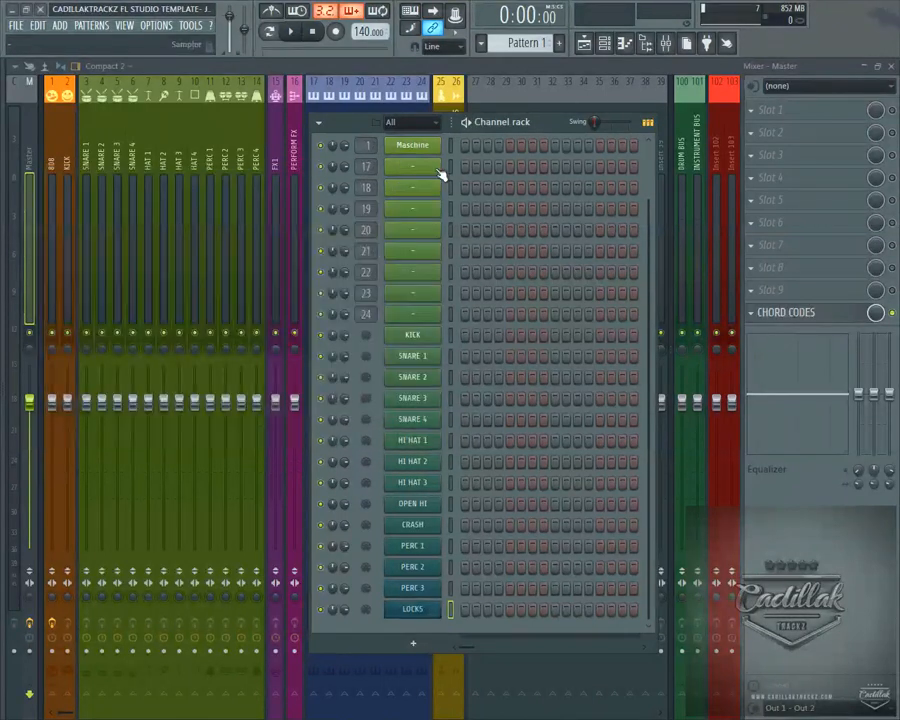
Step: In the LOCKS channel's piano roll, place notes C0, C#0, D0 and D#0 on the four successive beats of bar 1
right_click(439, 611)
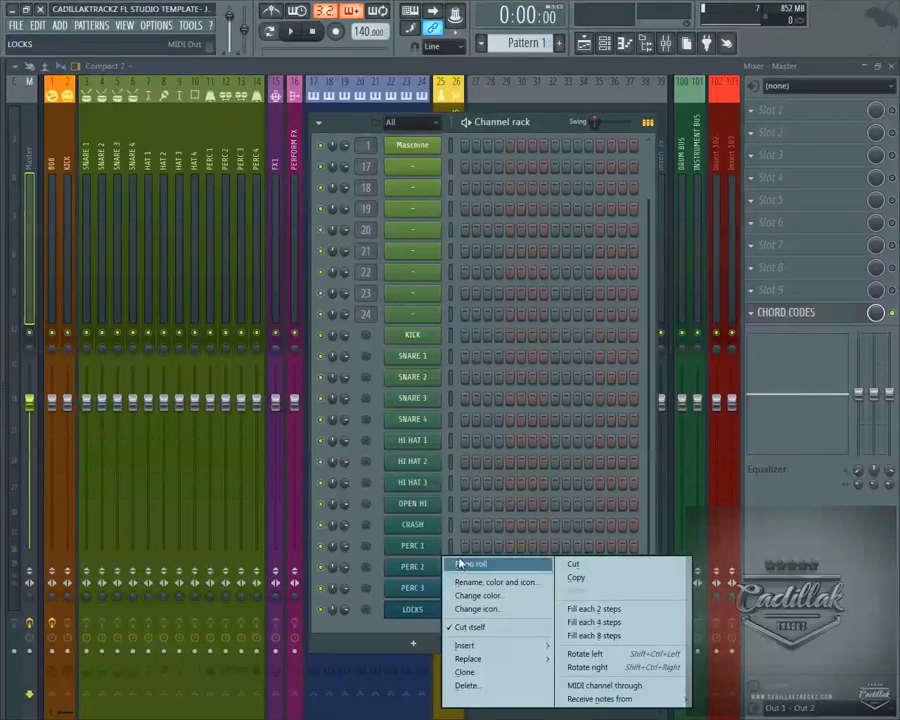
left_click(463, 566)
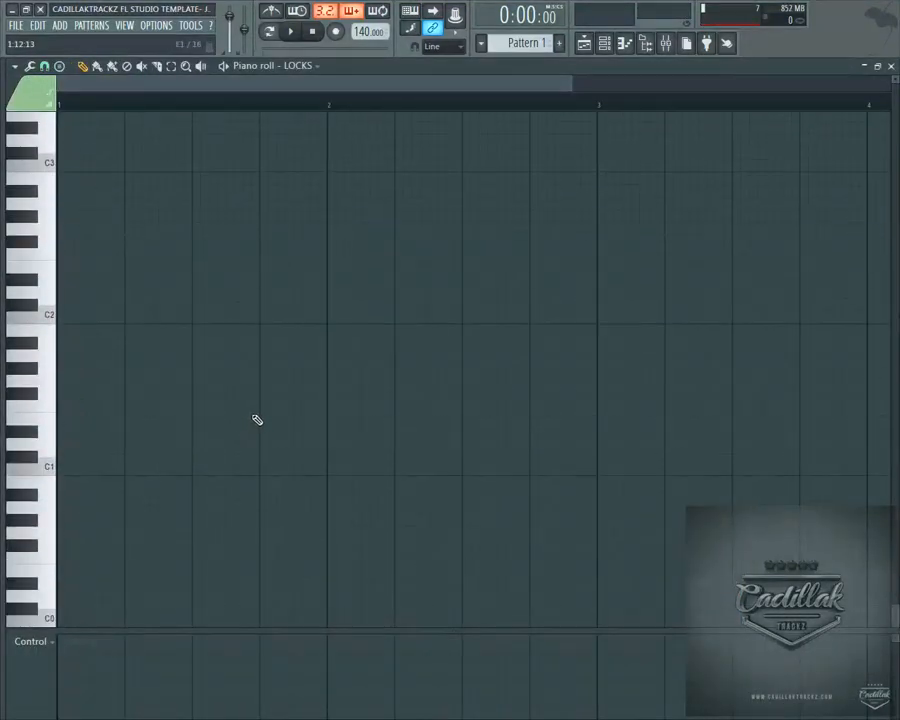
left_click(66, 622)
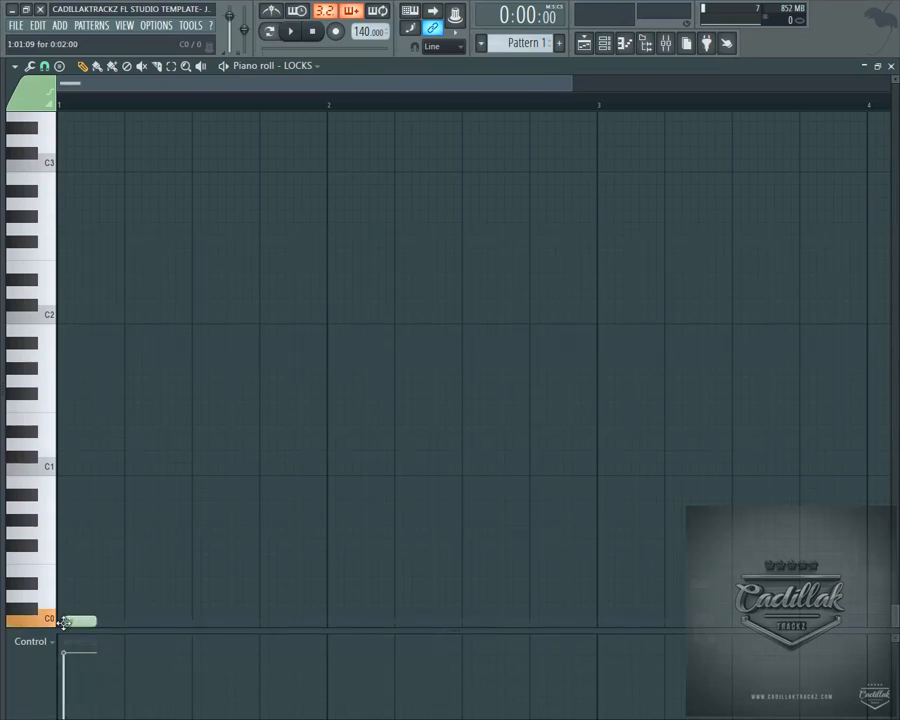
left_click(128, 607)
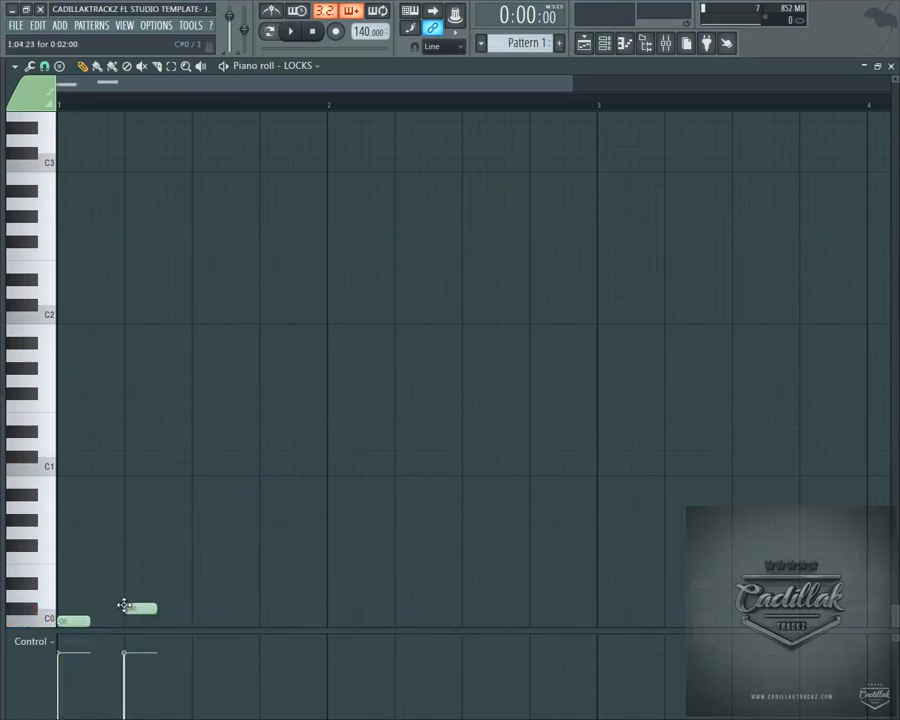
left_click(195, 595)
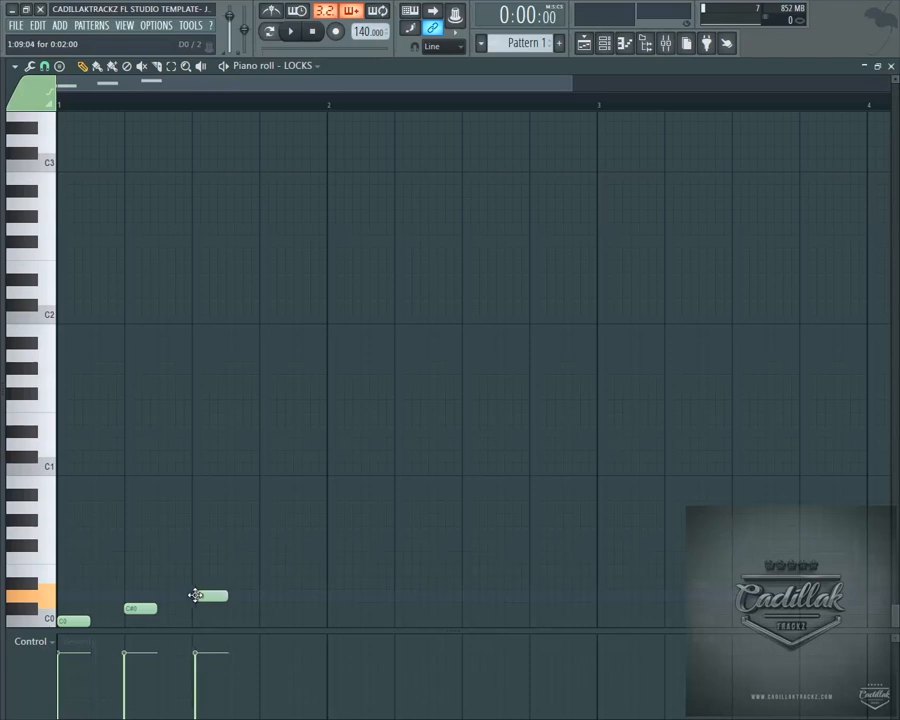
left_click(262, 583)
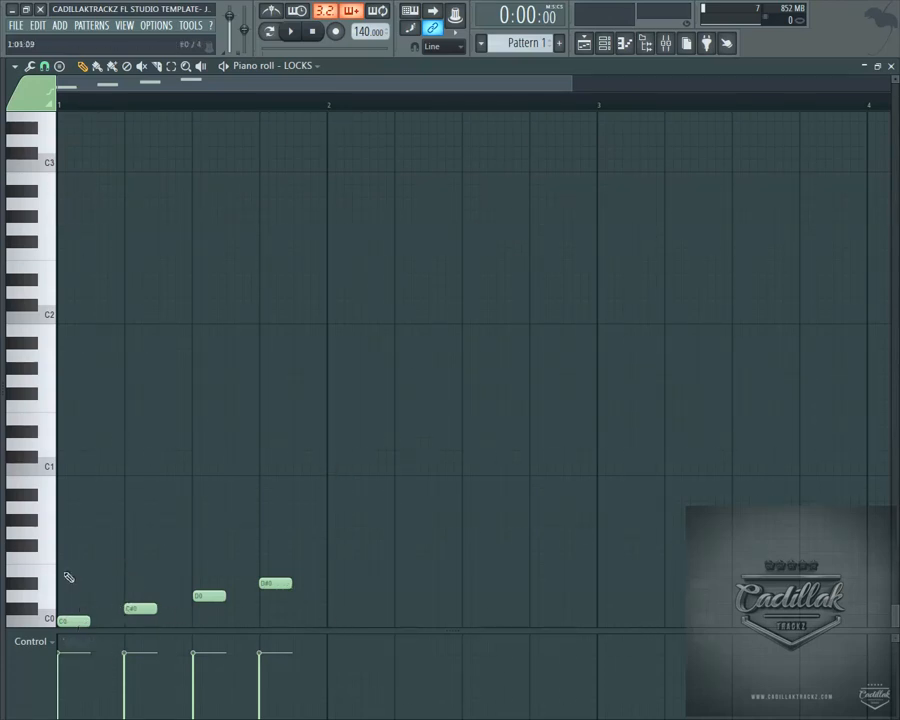
Step: Delete the four LOCKS notes from bar 1 and close the piano roll
right_click(138, 608)
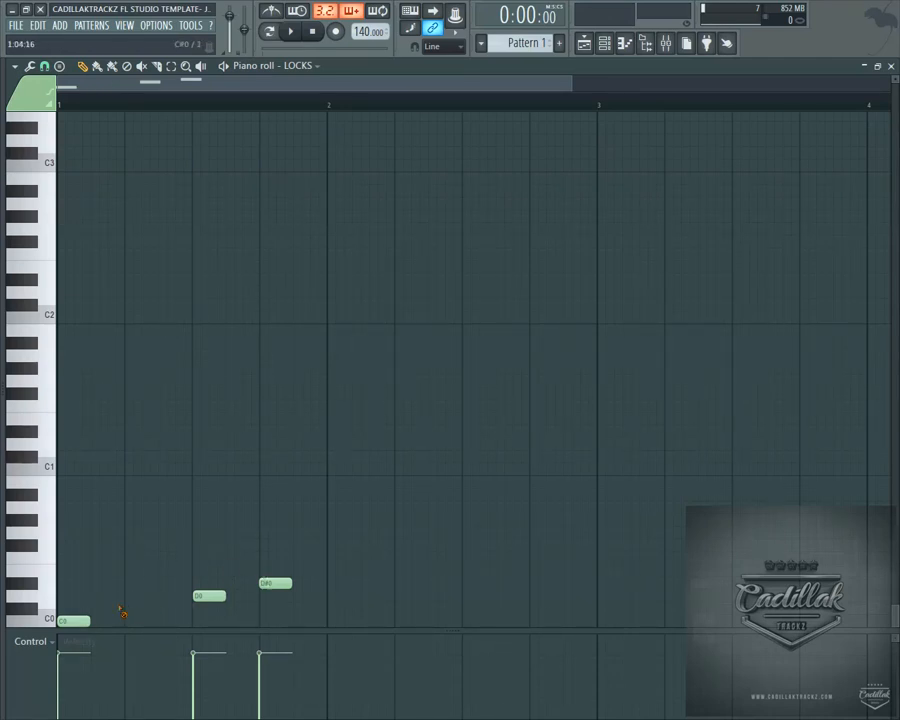
right_click(68, 621)
right_click(207, 596)
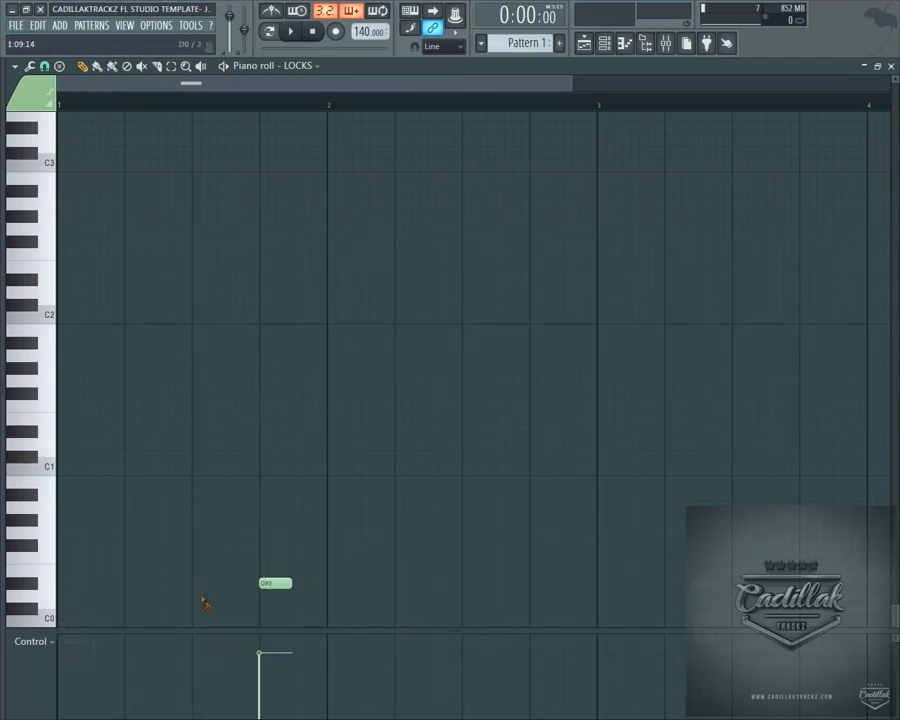
right_click(284, 583)
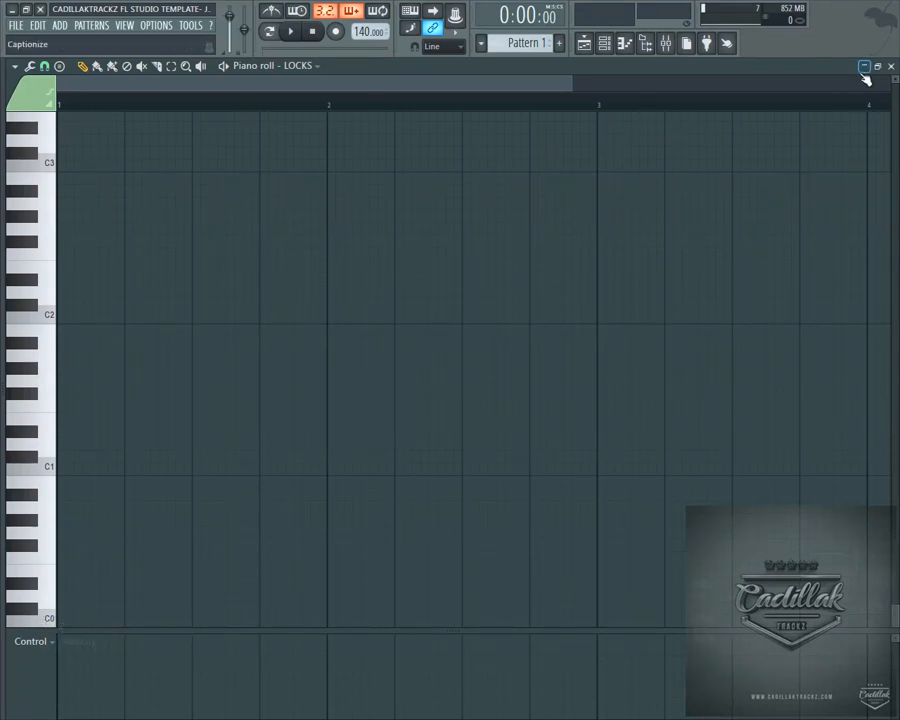
left_click(892, 67)
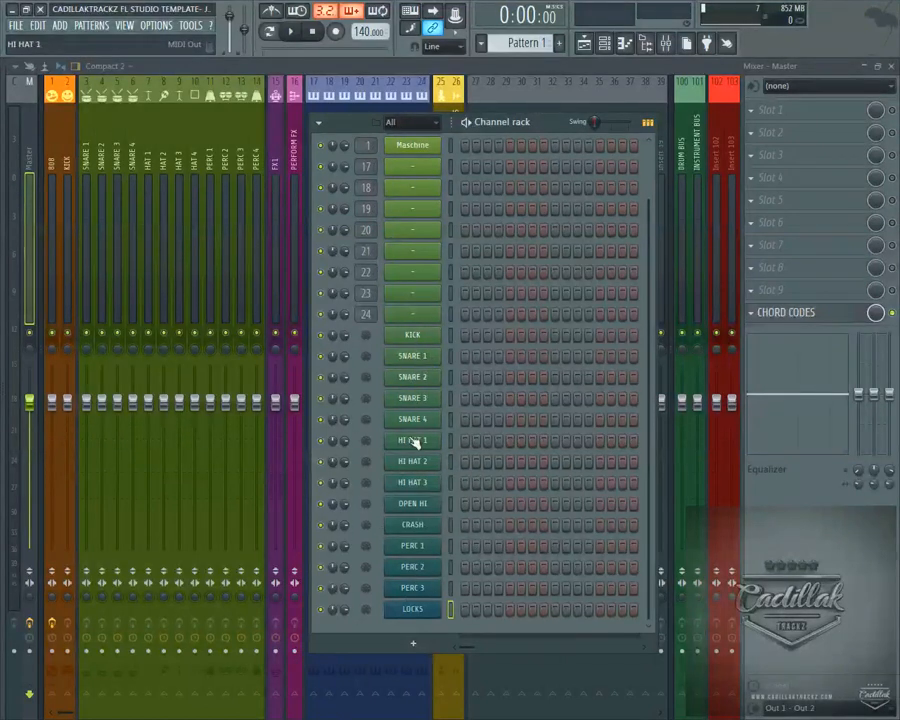
Step: Check the MIDI Out windows of KICK, SNARE 1 and SNARE 2 in turn, including SNARE 2's miscellaneous channel settings
left_click(434, 340)
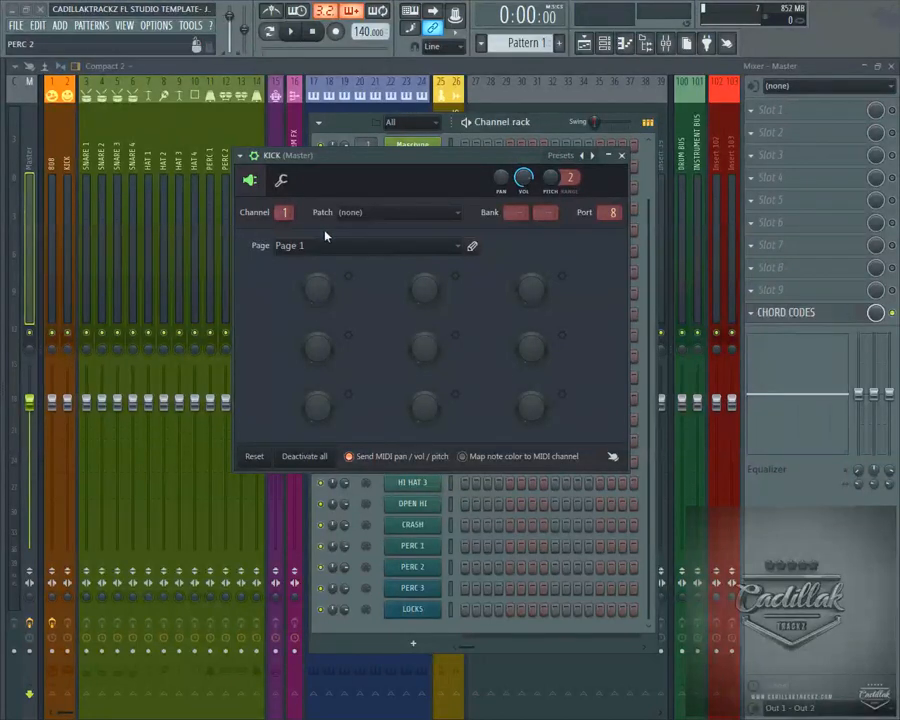
left_click(621, 156)
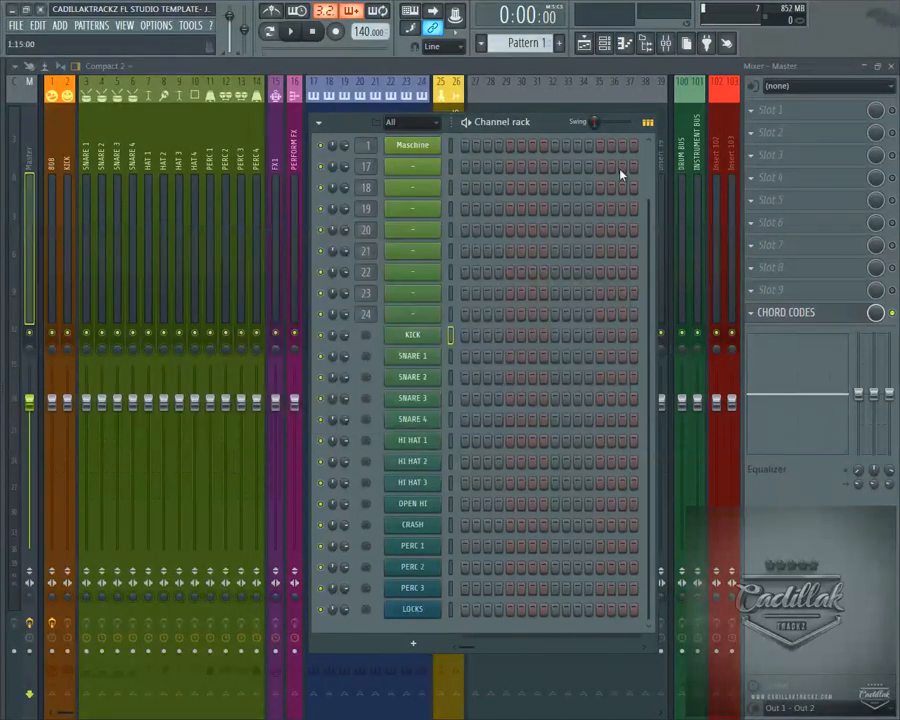
left_click(428, 360)
left_click(504, 183)
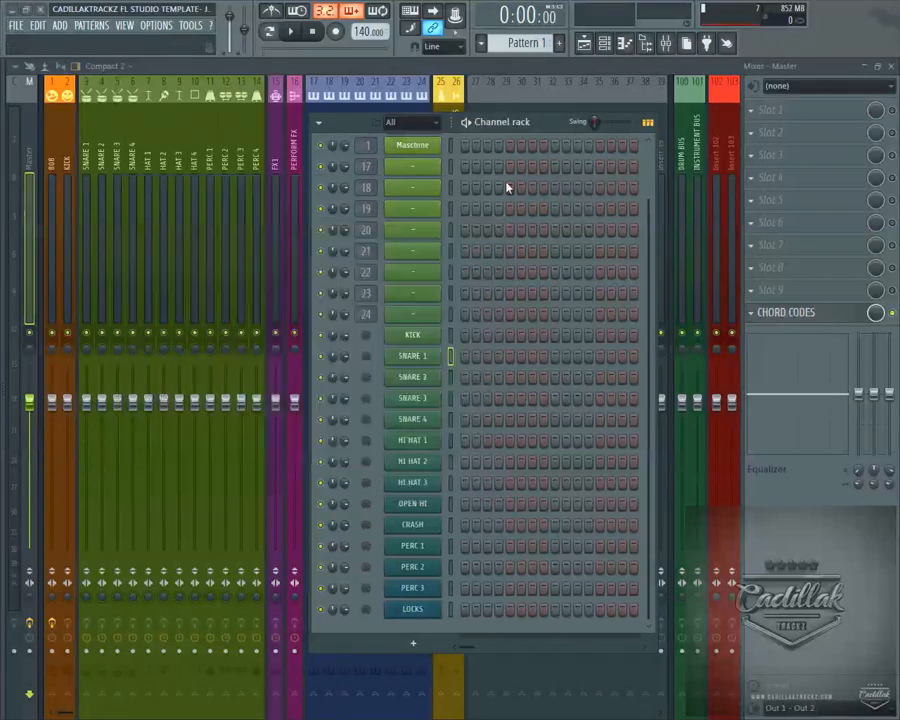
left_click(437, 372)
left_click(186, 230)
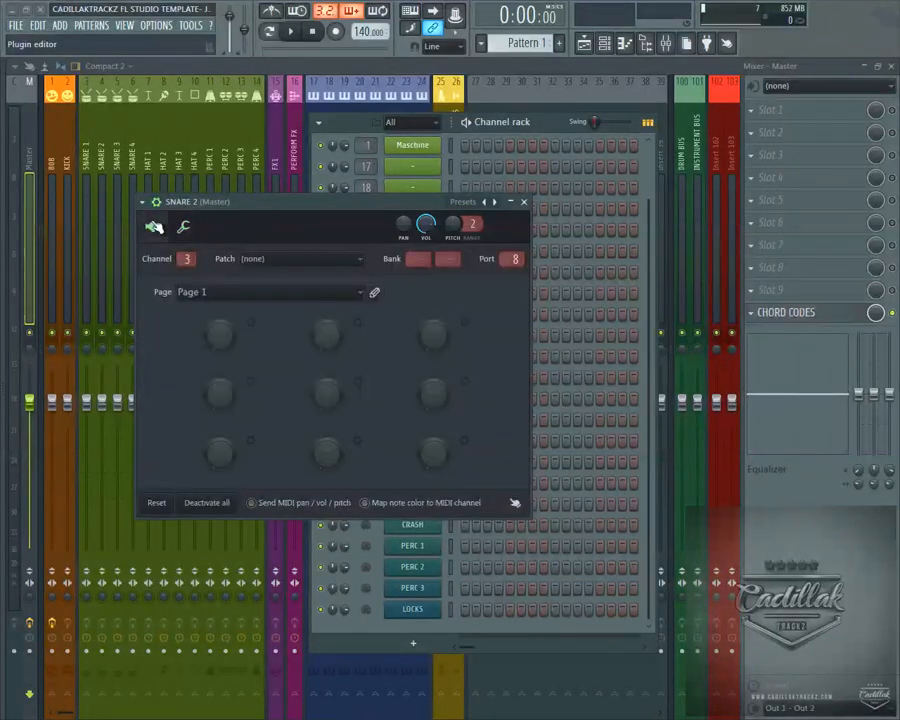
left_click(184, 229)
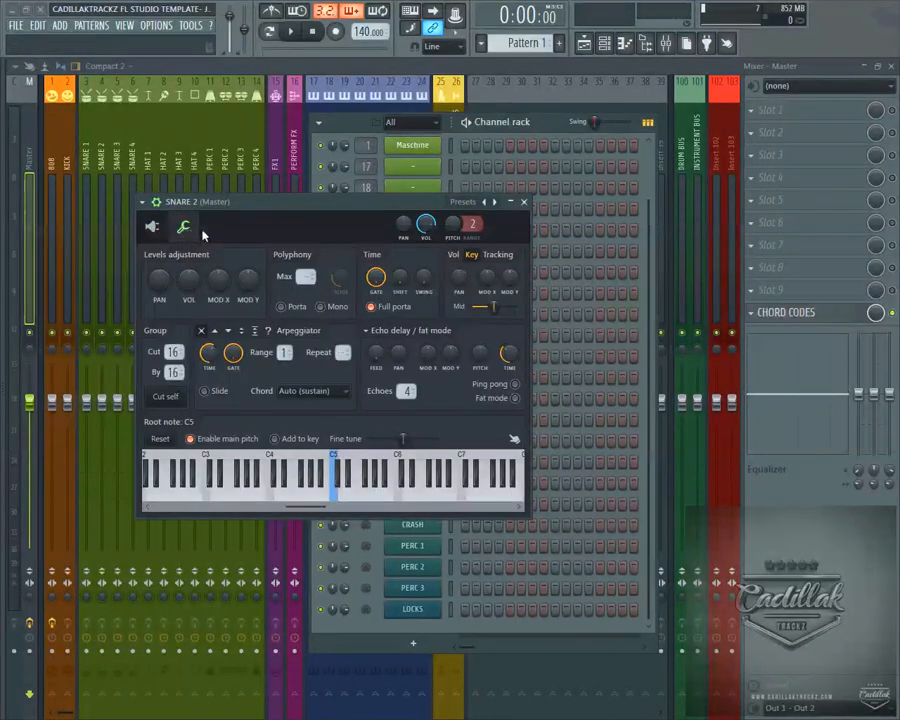
left_click(524, 202)
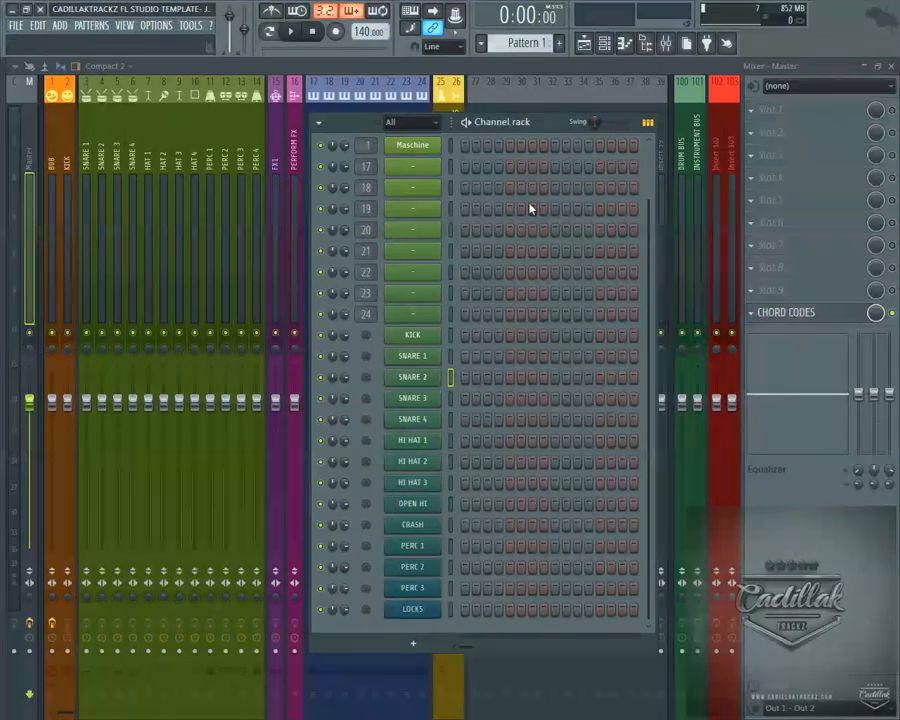
Step: Select the KICK channel, open the Maschine window and switch between Sound 1 and the sounds around Sound 4 of the DRUMKIT group
left_click(451, 337)
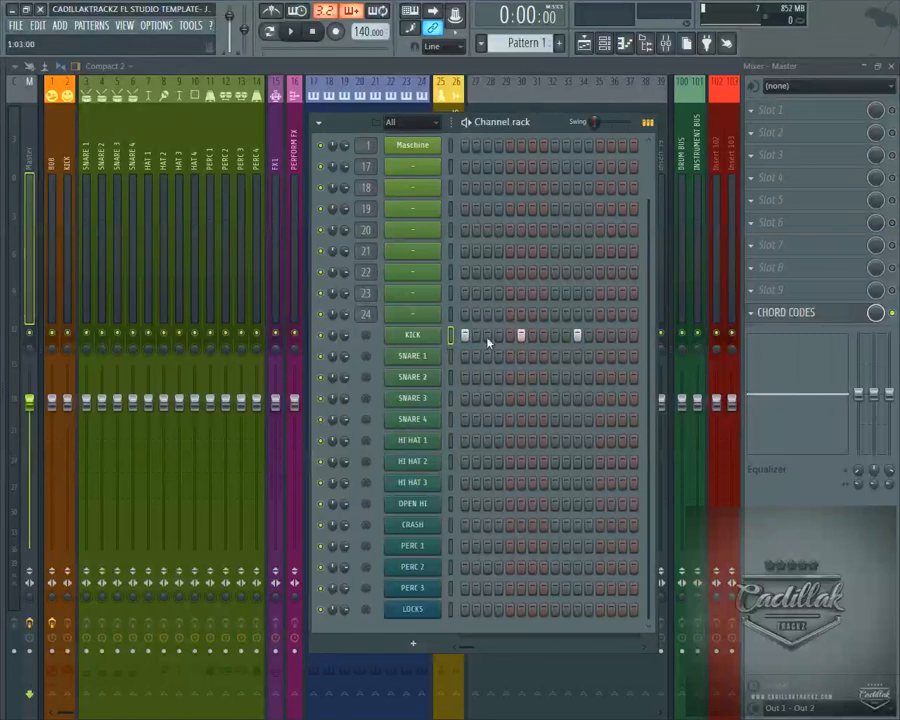
left_click(408, 146)
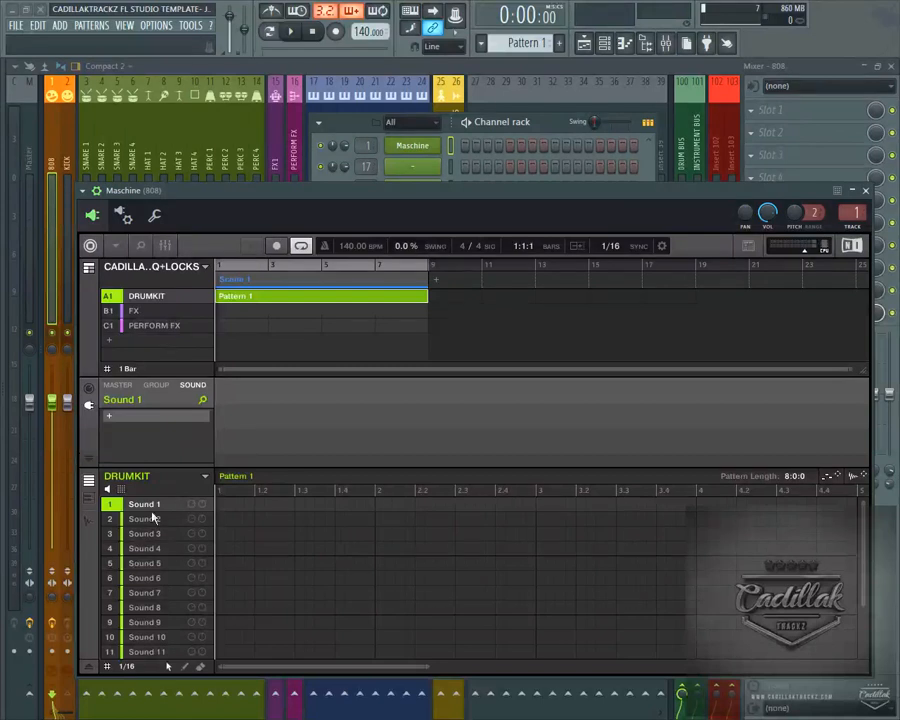
left_click(150, 552)
left_click(173, 506)
left_click(161, 546)
left_click(175, 510)
left_click(150, 560)
left_click(172, 509)
left_click(118, 546)
left_click(118, 546)
Step: Arrange the Maschine window and channel rack side by side, and clear the KICK hits on steps 6 and 11
left_click_drag(470, 196, 735, 311)
left_click_drag(535, 120, 257, 122)
right_click(241, 336)
right_click(297, 336)
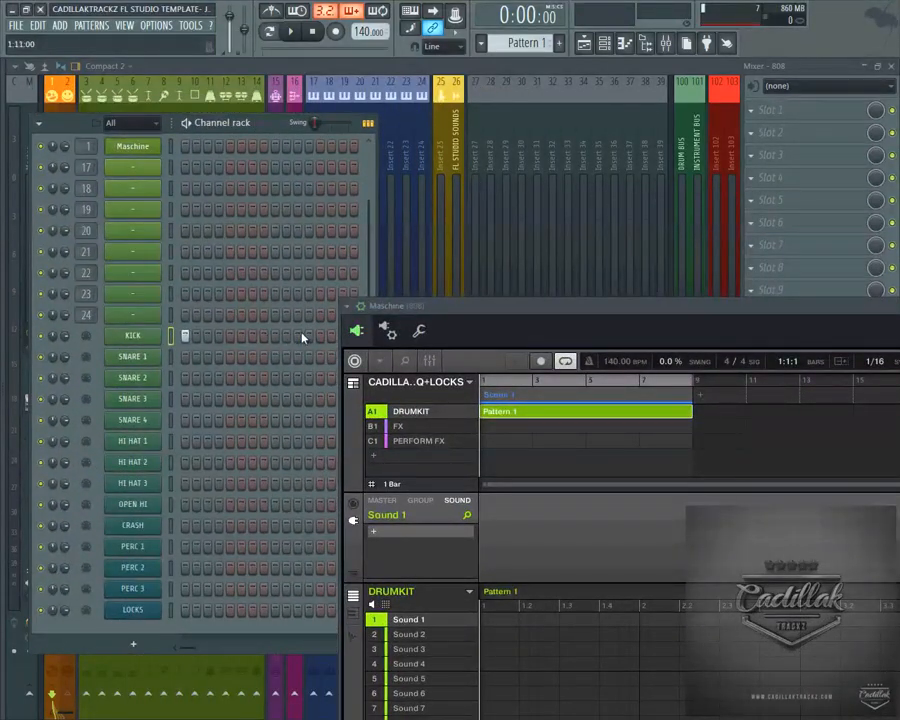
Step: Place SNARE 1 hits on steps 1 and 11 and SNARE 2 hits on steps 6 and 12, and clear the hits again
left_click(185, 357)
left_click(297, 357)
left_click(241, 378)
left_click(309, 378)
right_click(309, 383)
right_click(241, 378)
right_click(297, 356)
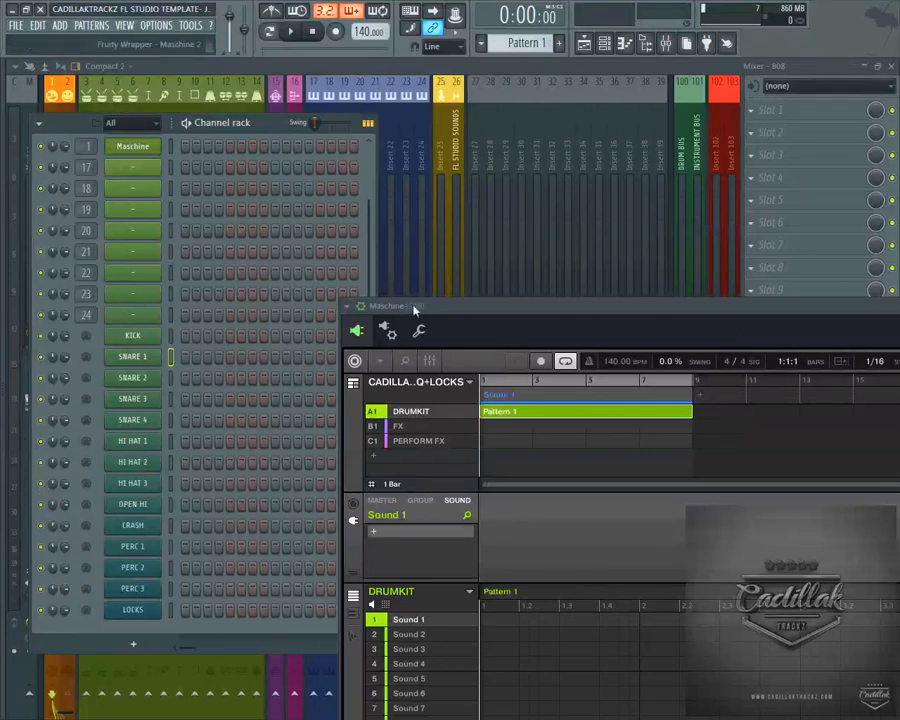
Step: Move the Maschine window down clear of the mixer and channel rack, and view the global snap options without changing them
left_click_drag(400, 305, 300, 180)
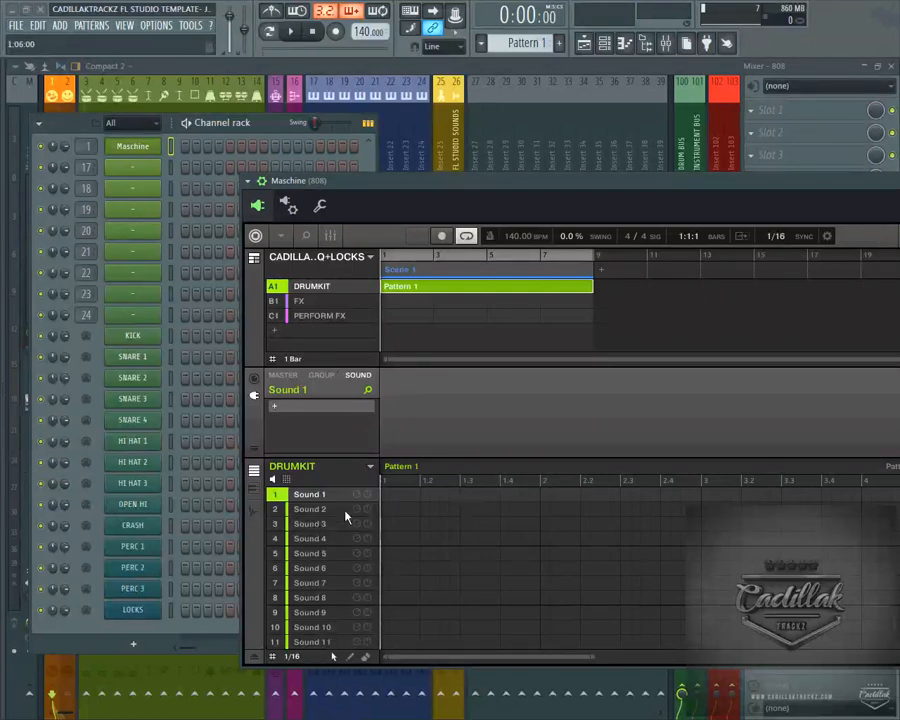
left_click_drag(392, 176, 386, 572)
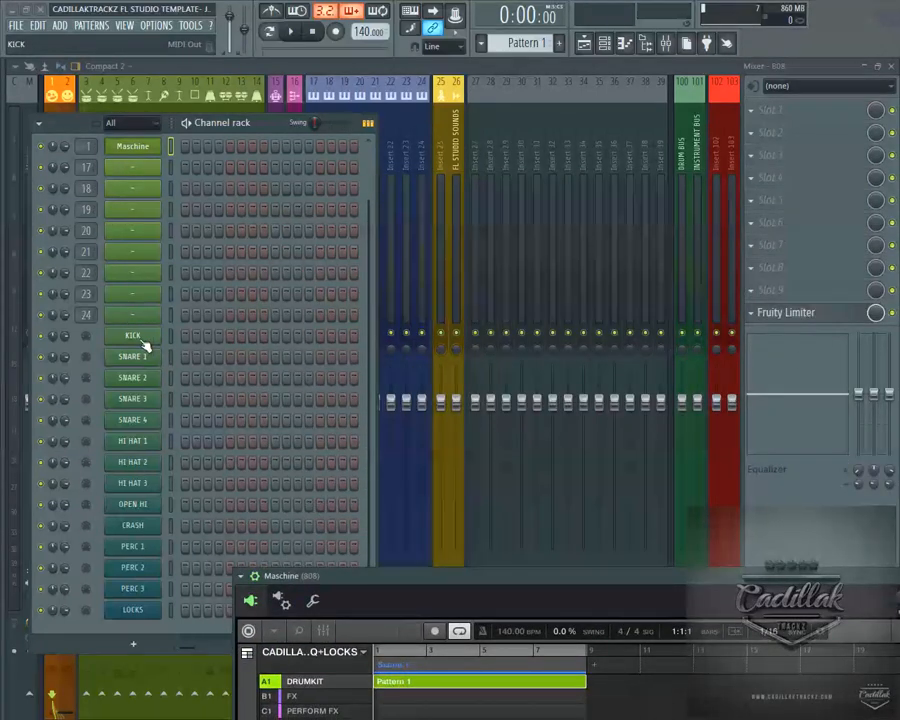
left_click(433, 46)
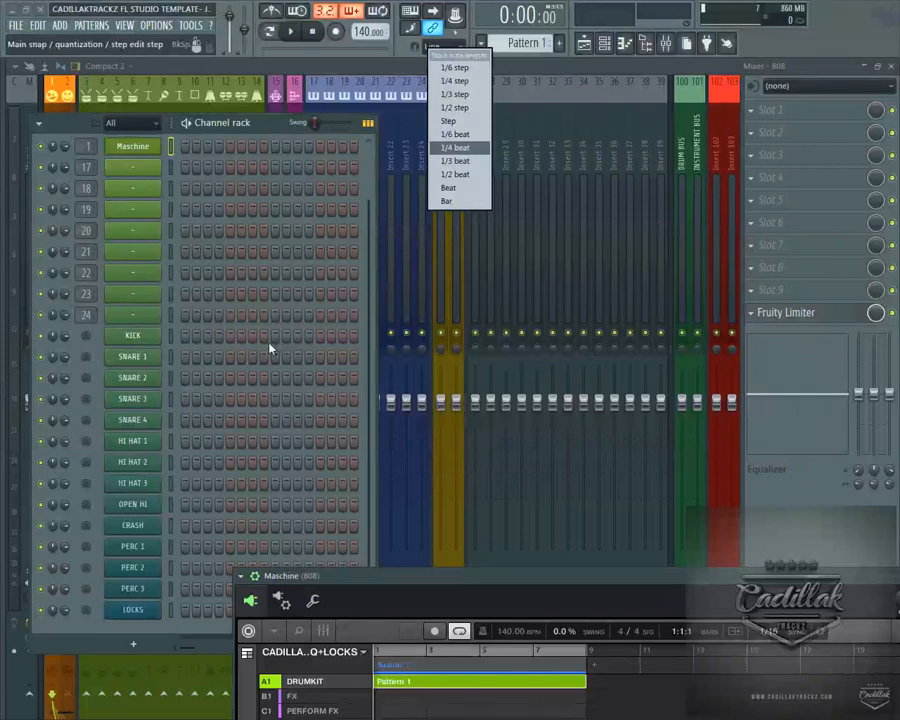
left_click(513, 66)
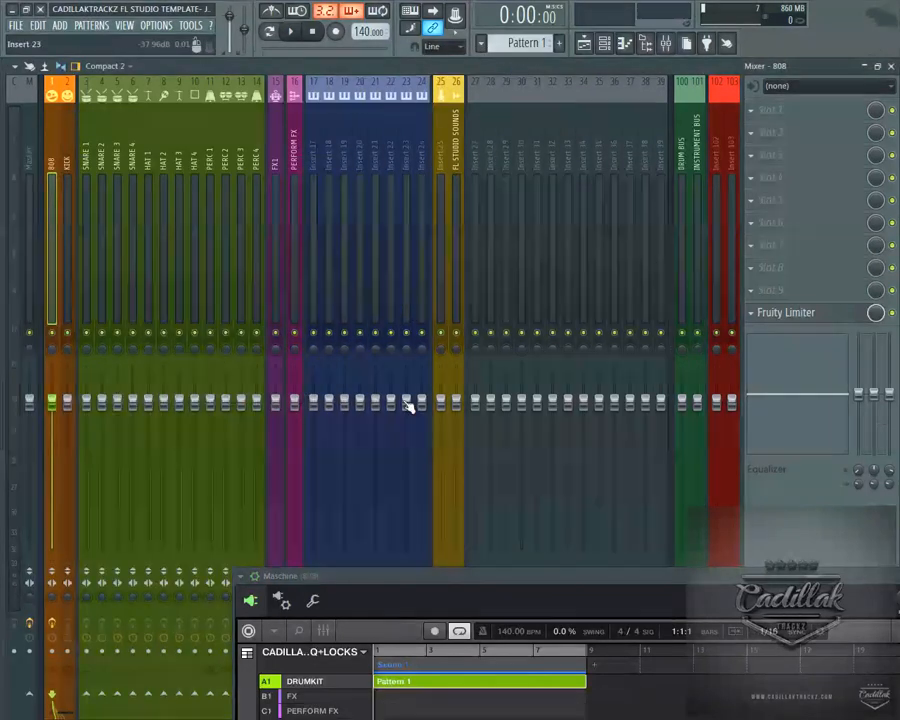
Step: Show the channel rack again and move the Maschine window up beside its channel names
left_click(603, 50)
left_click_drag(399, 578, 342, 117)
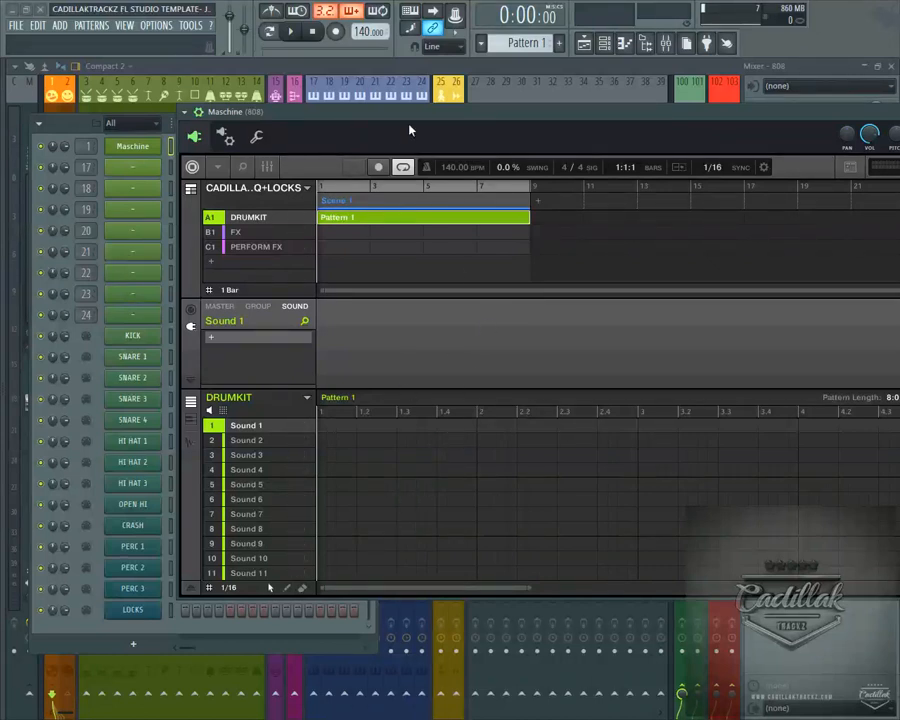
Step: Place a note for Sound 6 at position 1.2 in Maschine's DRUMKIT Pattern 1, and delete it again
left_click_drag(422, 120, 376, 128)
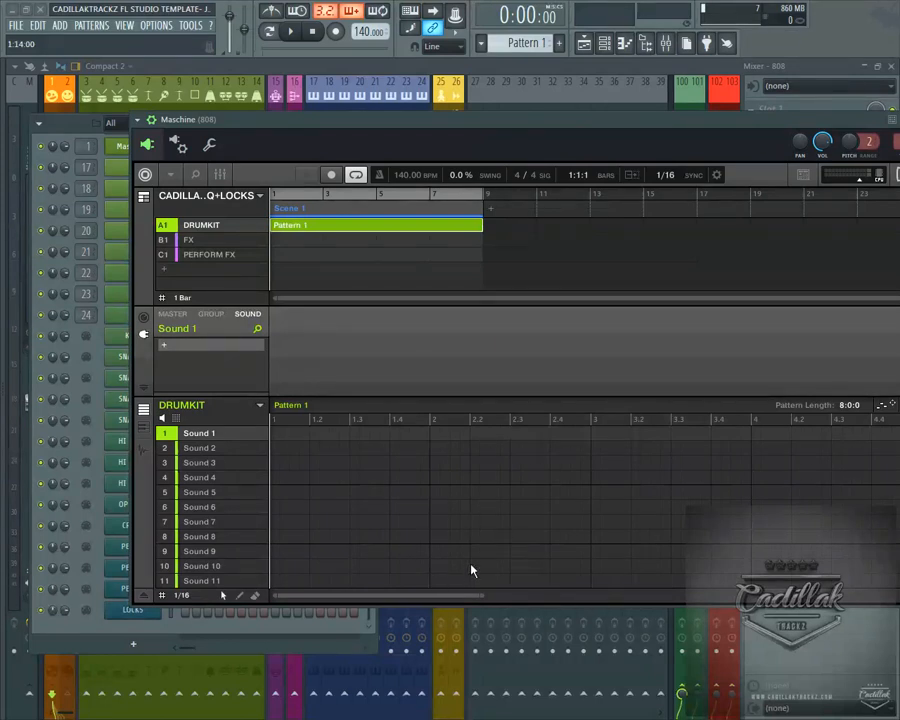
left_click(311, 507)
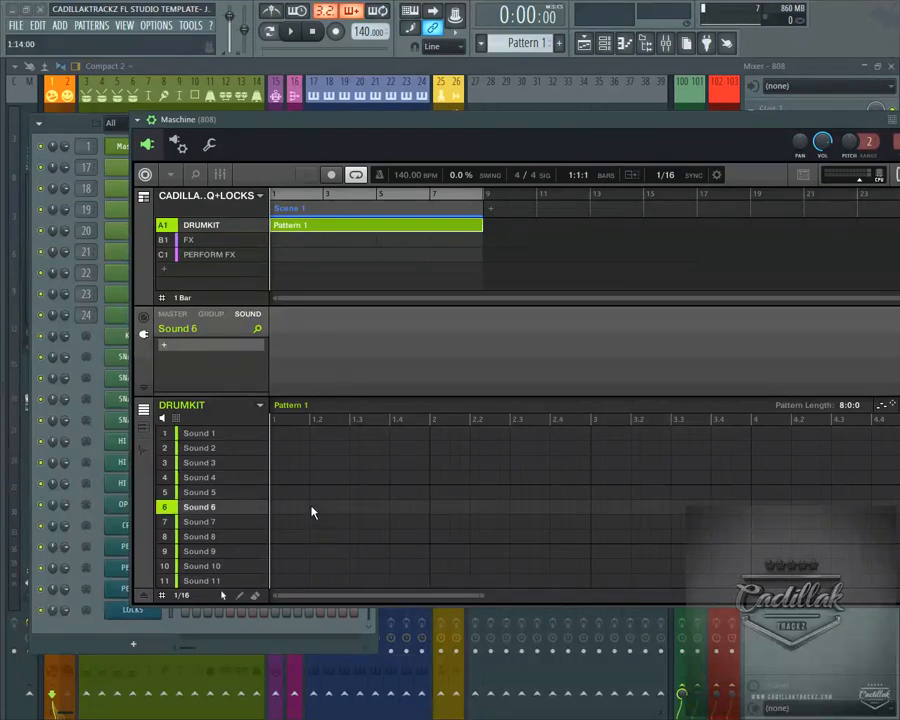
left_click_drag(339, 488, 305, 522)
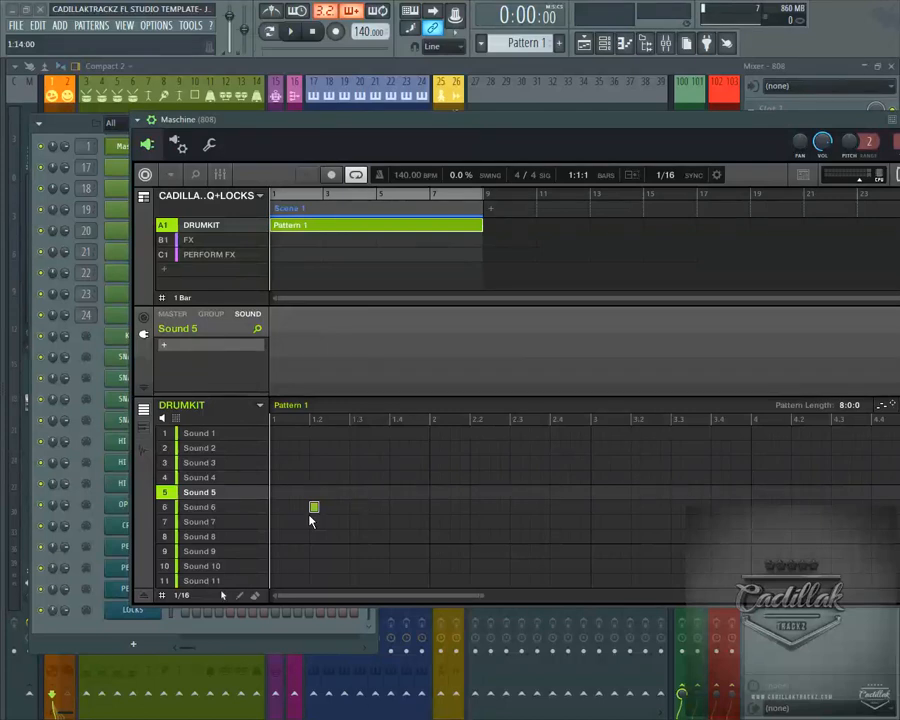
right_click(313, 508)
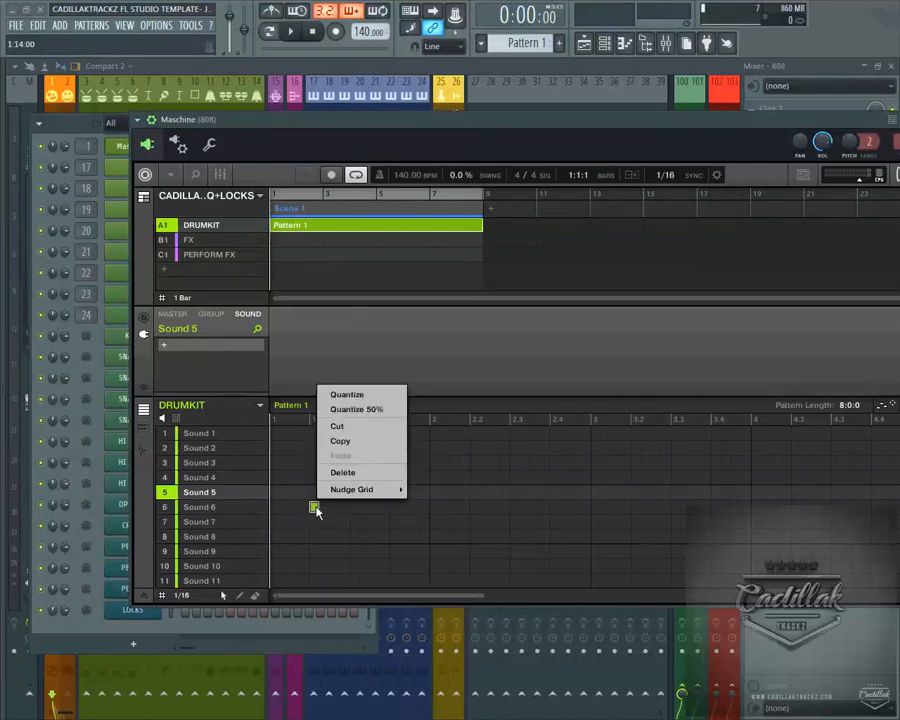
left_click(335, 539)
left_click_drag(364, 471, 274, 536)
key("Delete")
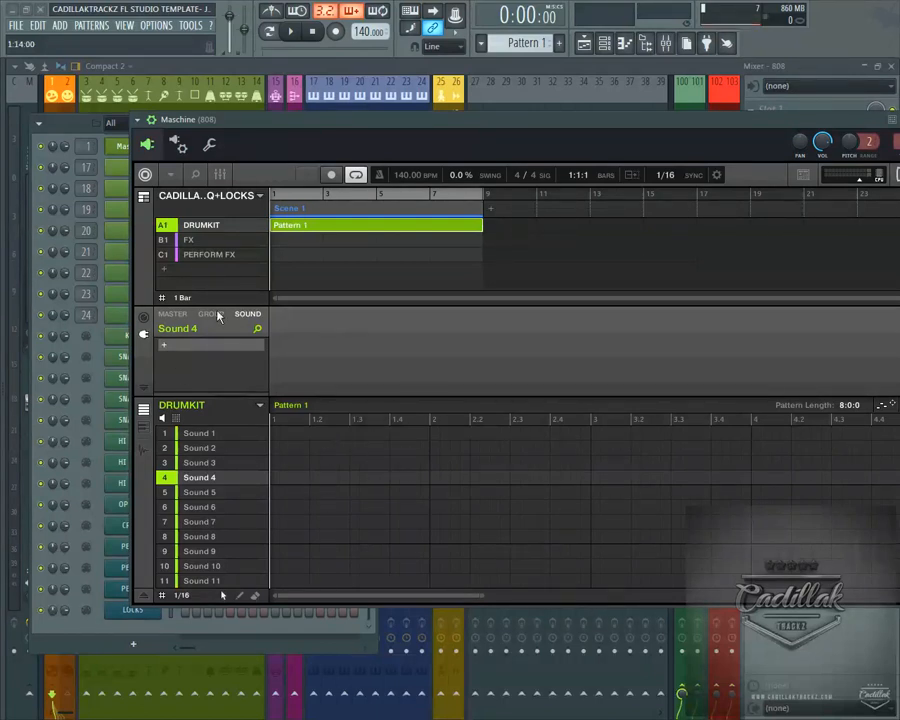
Step: Move the Maschine window aside and down so the channel rack's names and first steps are uncovered
left_click_drag(474, 130, 533, 120)
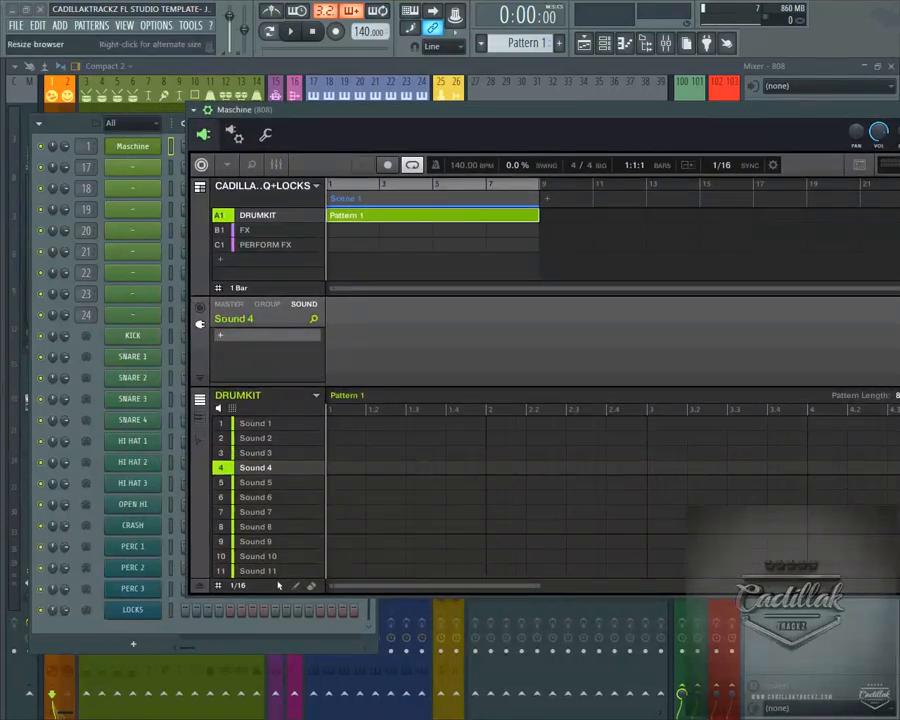
left_click(78, 129)
left_click_drag(397, 118, 402, 173)
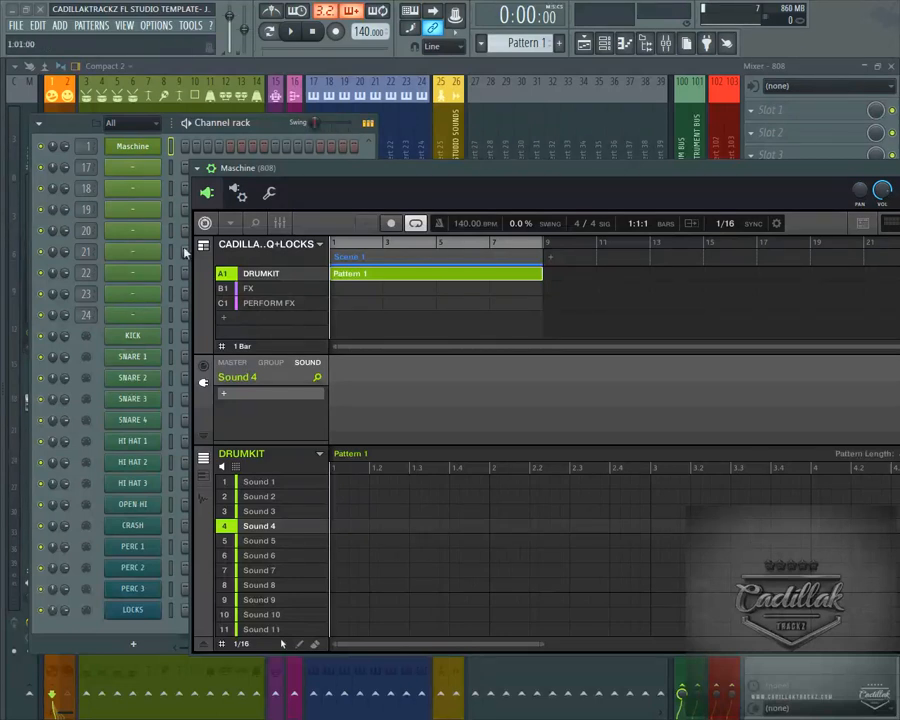
left_click_drag(418, 176, 487, 171)
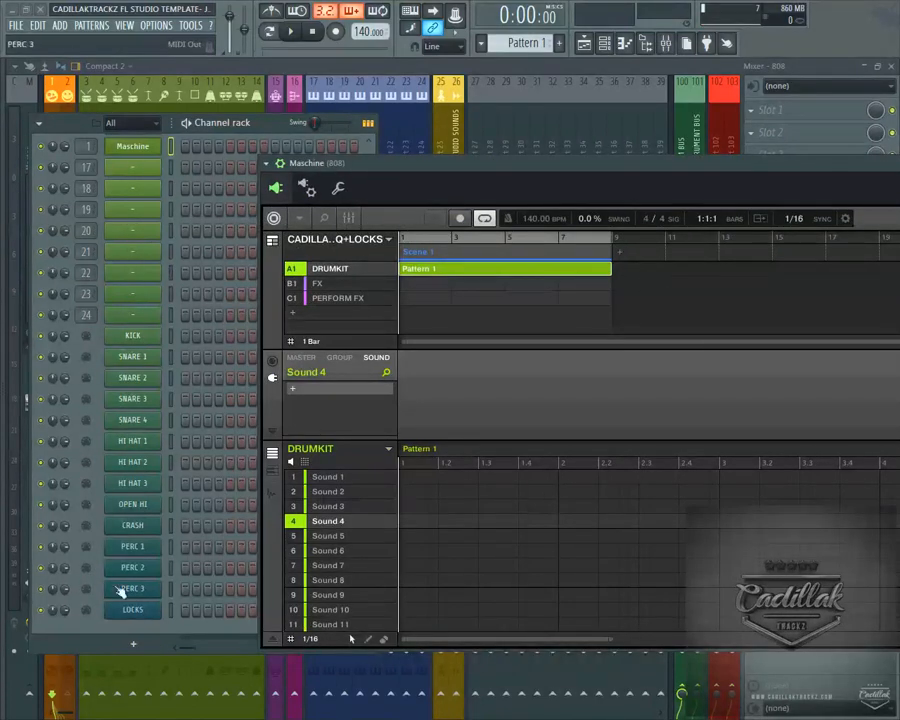
Step: View the miscellaneous settings of the unnamed sampler channel routed to mixer track 17, and close them again
left_click(138, 168)
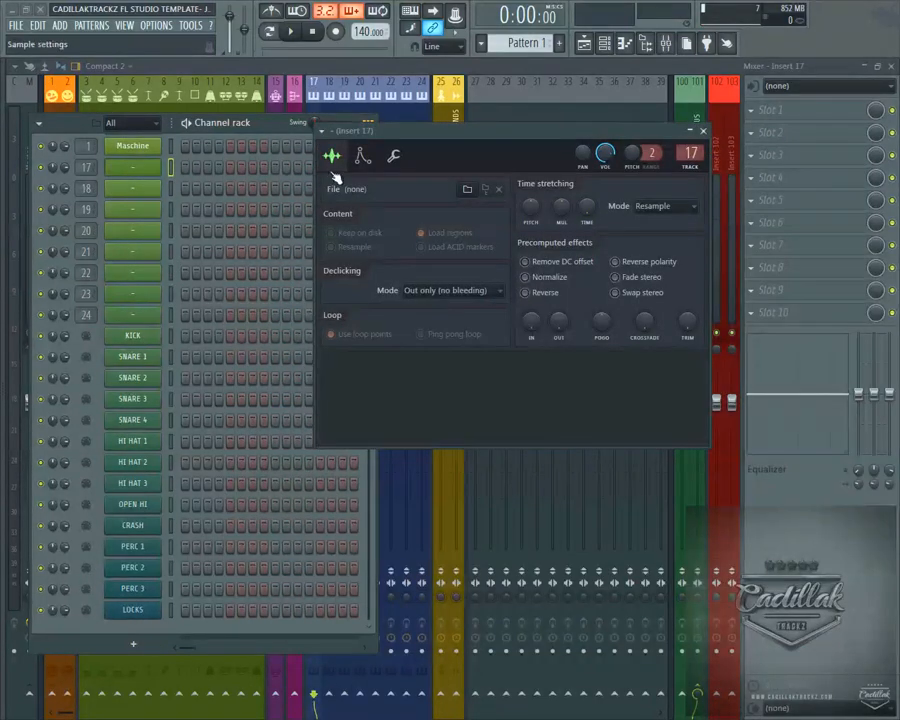
left_click(398, 155)
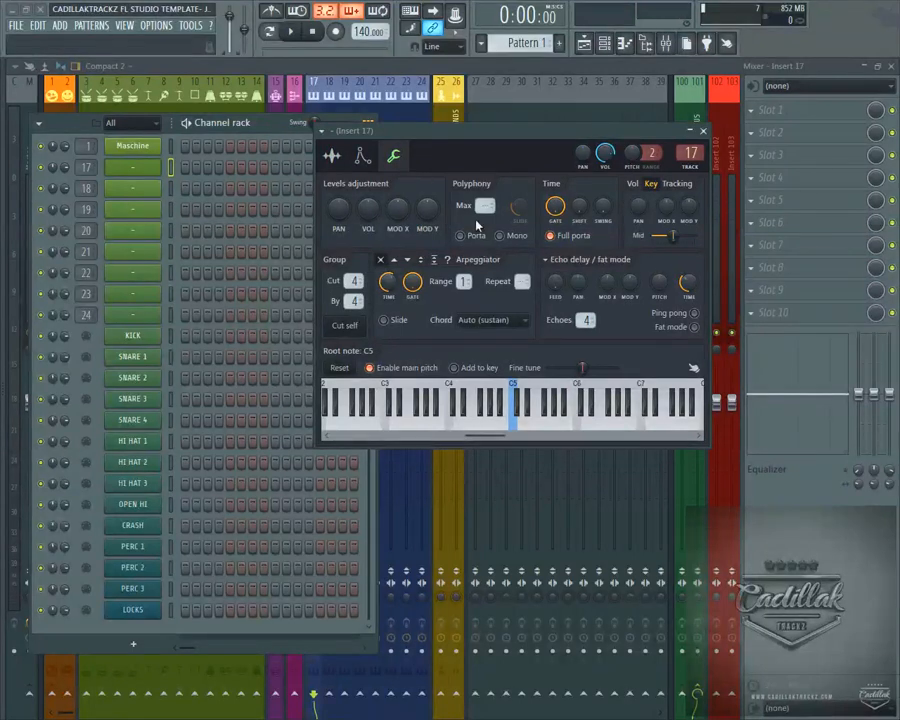
left_click(709, 138)
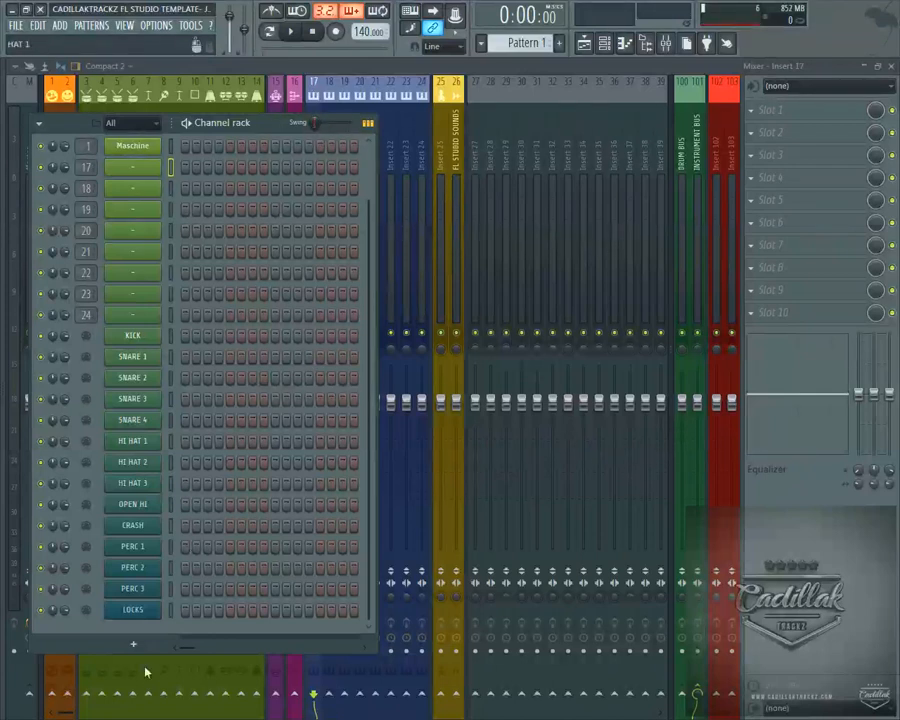
left_click_drag(370, 466, 370, 402)
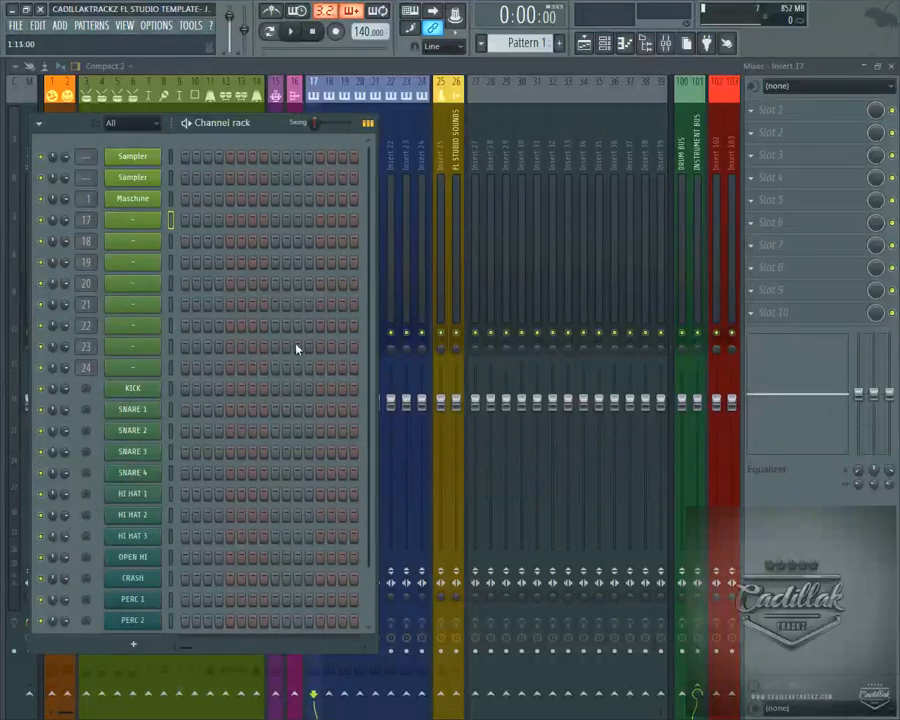
left_click(150, 224)
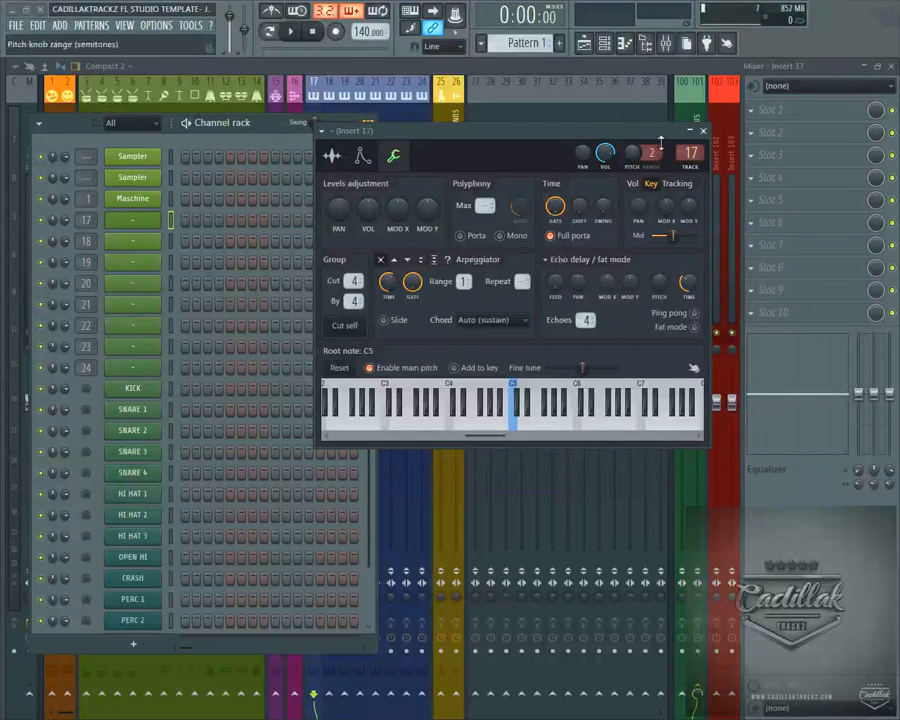
left_click(703, 130)
Step: Set the channel rack's global swing to 48% and view the swing mix setting of the KICK channel
left_click_drag(315, 123, 315, 92)
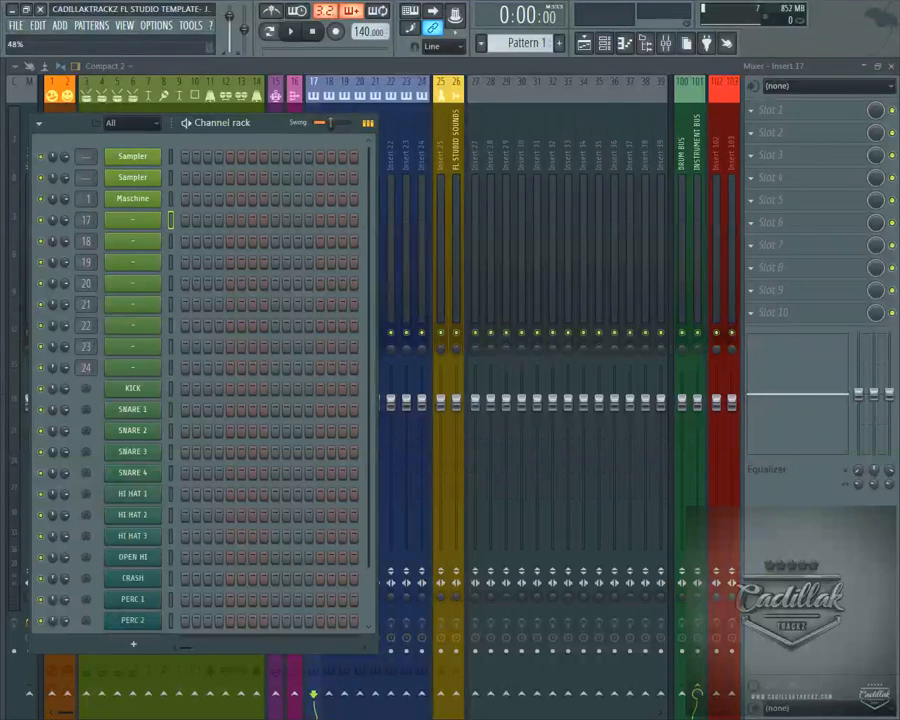
left_click(150, 390)
left_click(281, 180)
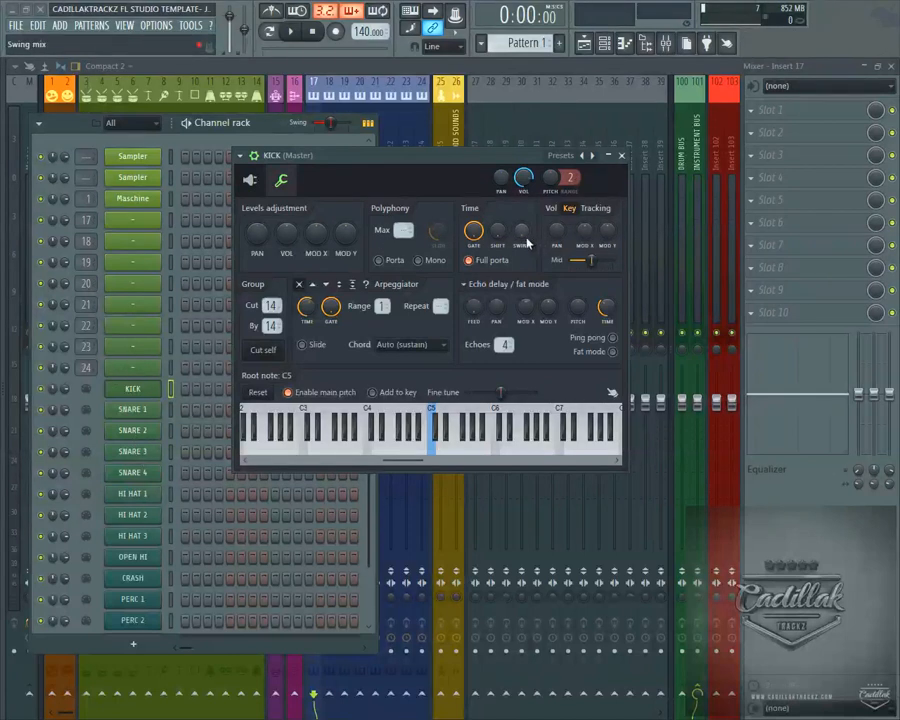
left_click(621, 156)
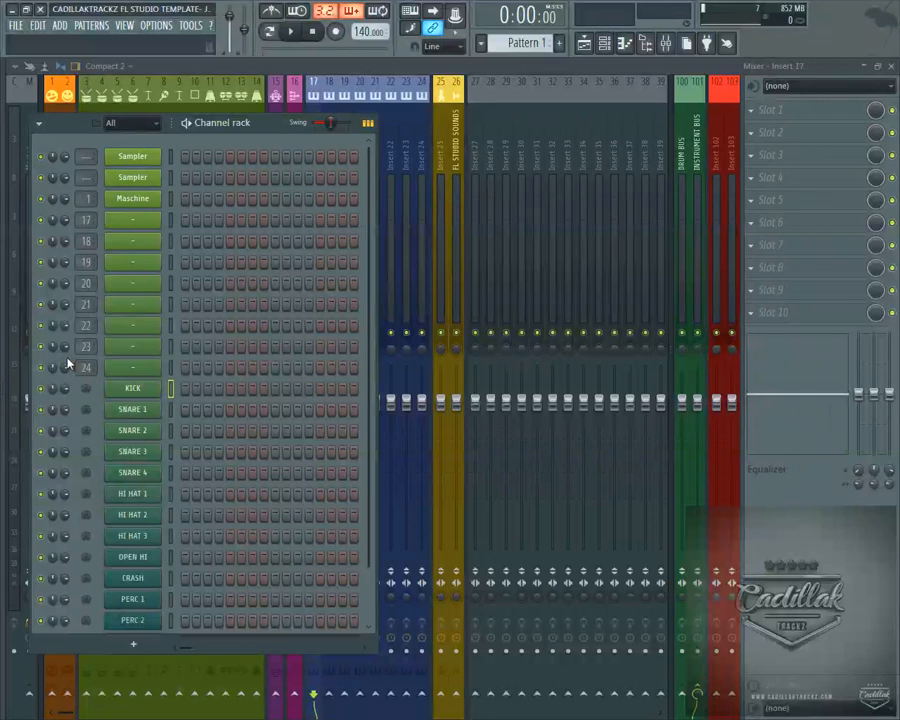
scroll(200, 414, "down", 2)
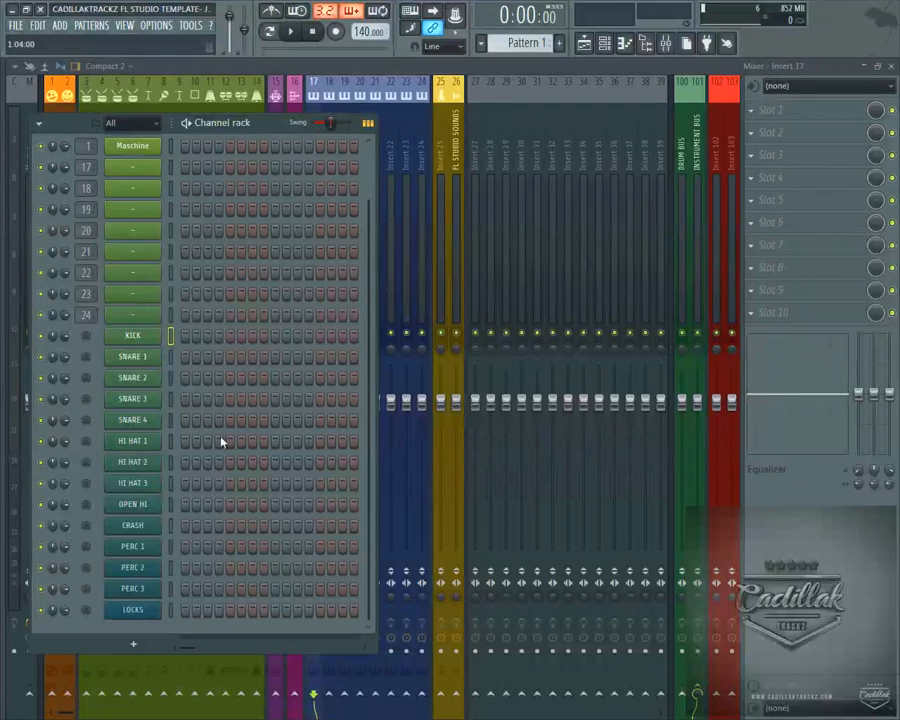
scroll(220, 450, "up", 3)
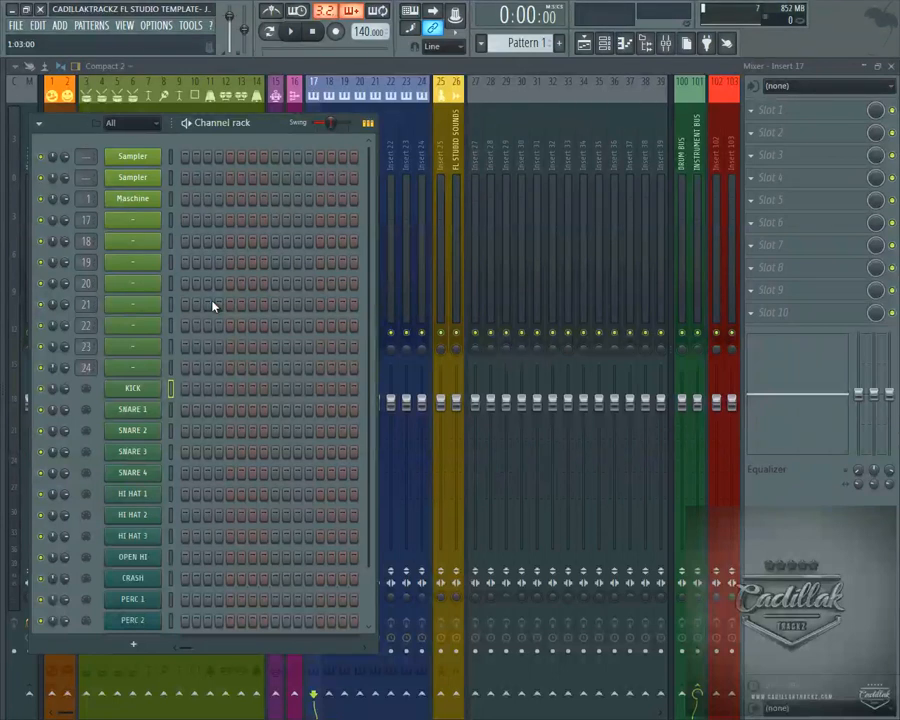
scroll(230, 590, "down", 2)
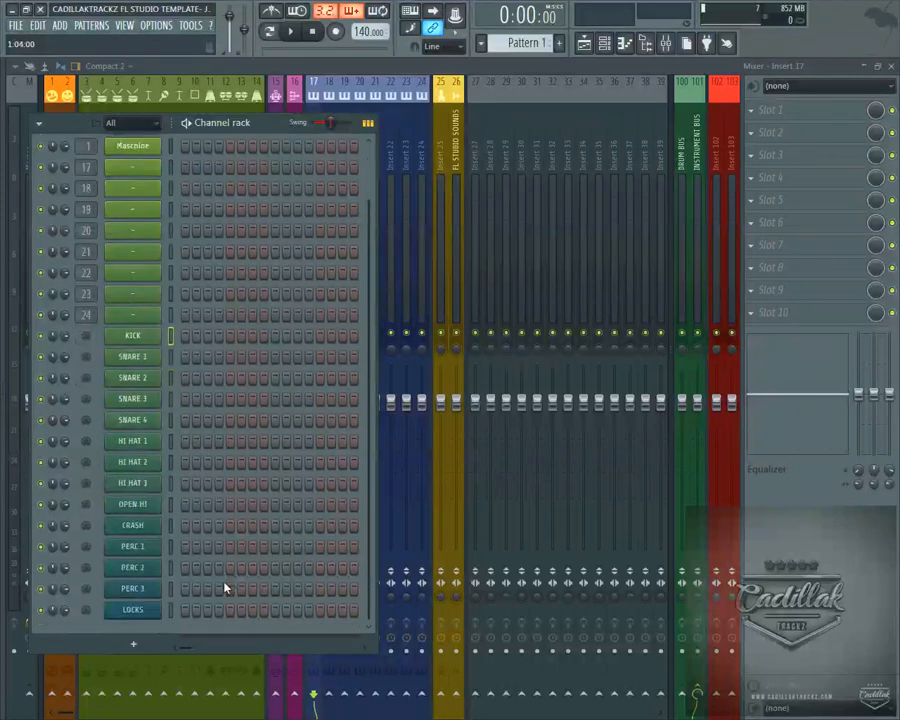
scroll(369, 289, "up", 2)
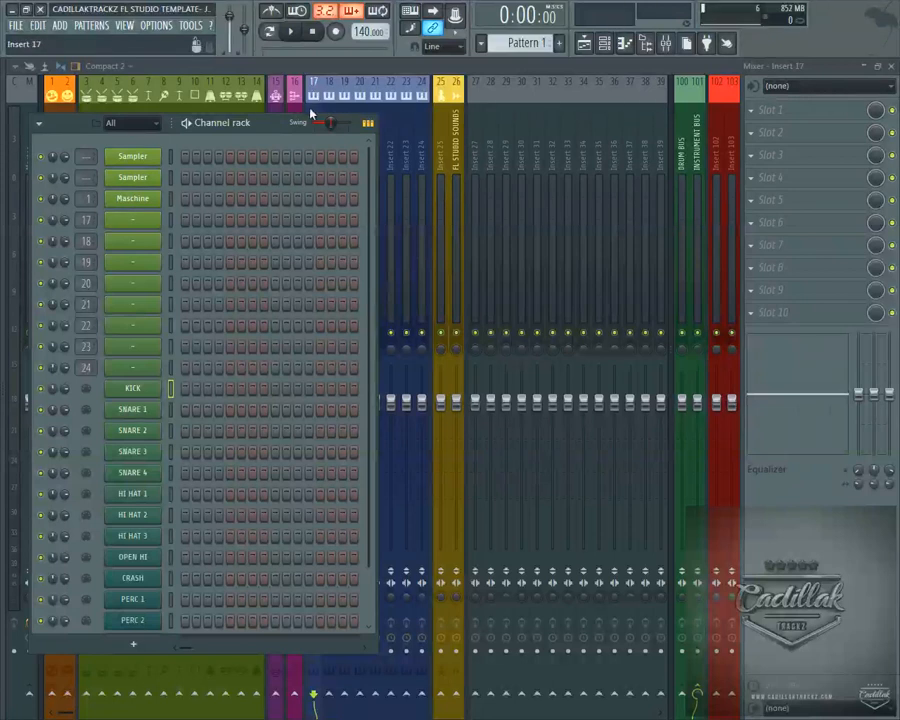
Step: Move the channel rack down clear of the mixer, and look through the 808, Insert 18, SNARE 1 and KICK tracks
left_click_drag(272, 124, 351, 705)
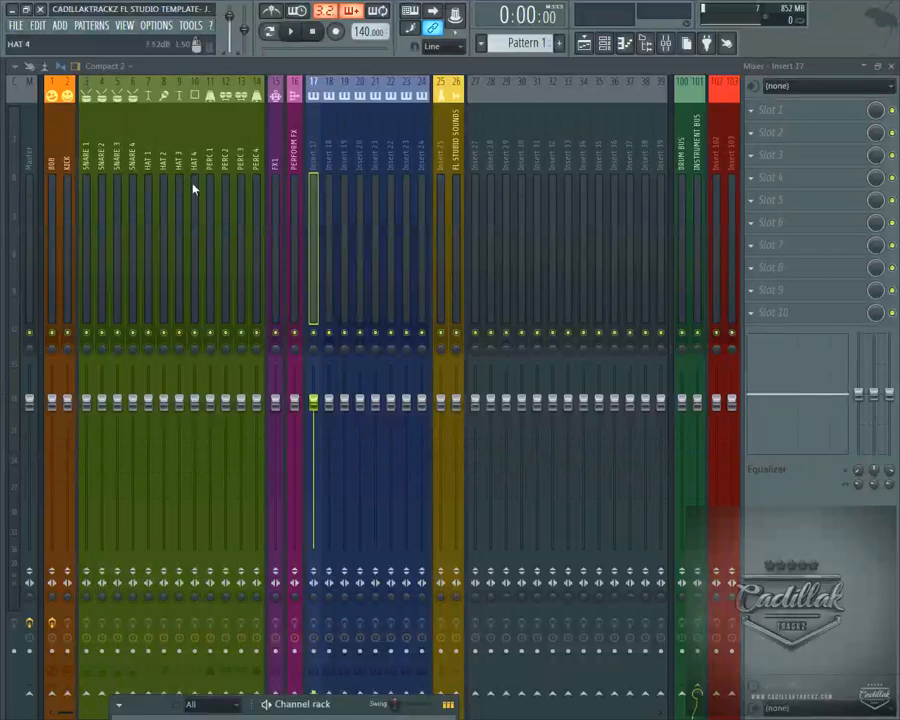
left_click(52, 145)
left_click(329, 150)
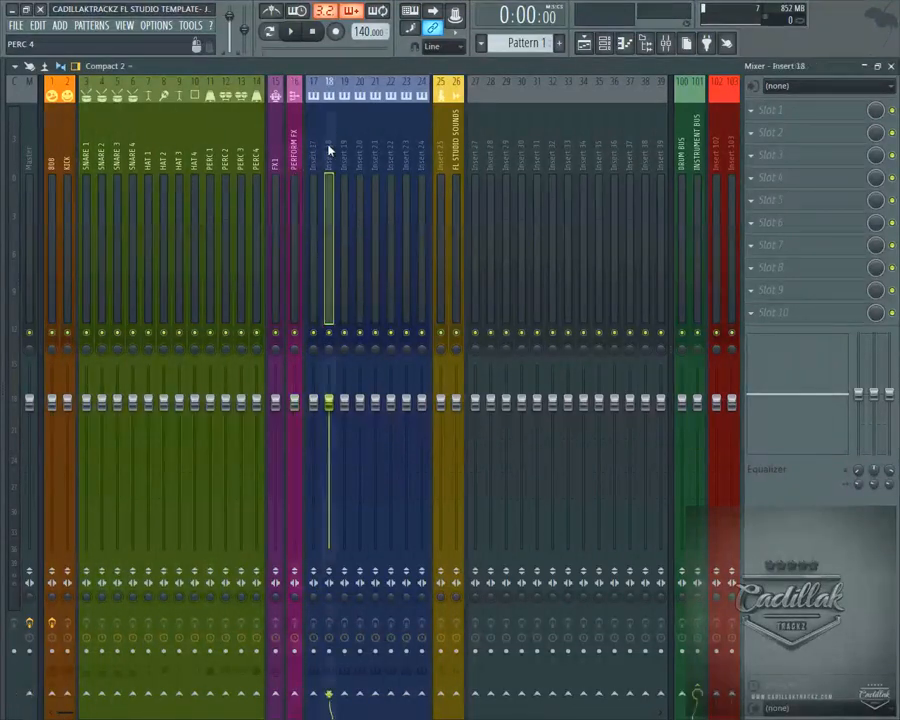
left_click(86, 150)
left_click(67, 150)
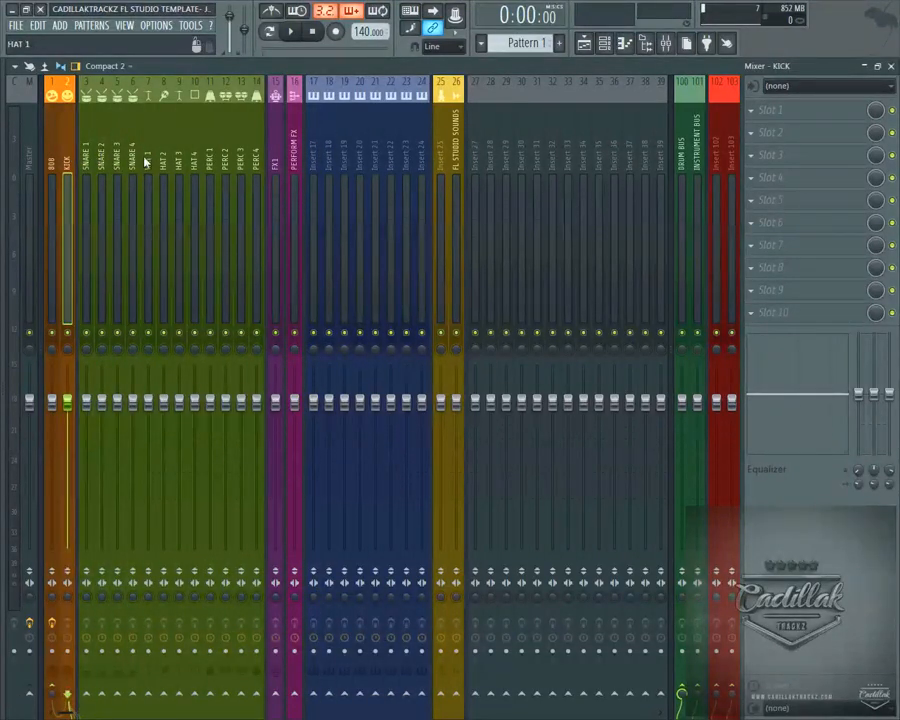
left_click(57, 210)
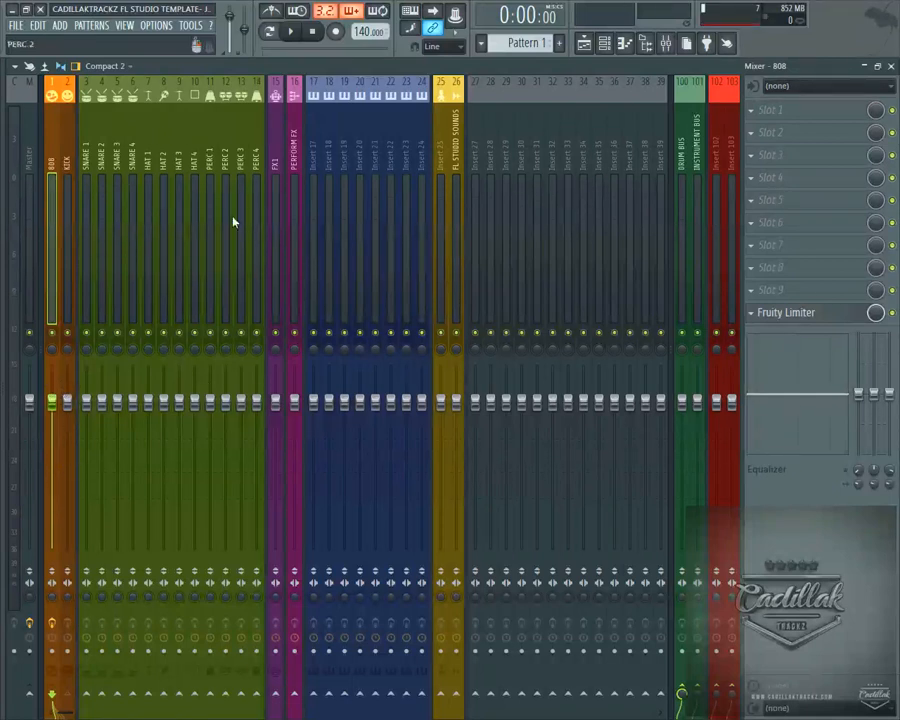
Step: Look through the SNARE 3, KICK, Master, HAT 3 and Insert 21 mixer tracks, ending on FL STUDIO SOUNDS
left_click(117, 159)
left_click(67, 160)
left_click(30, 162)
left_click(180, 172)
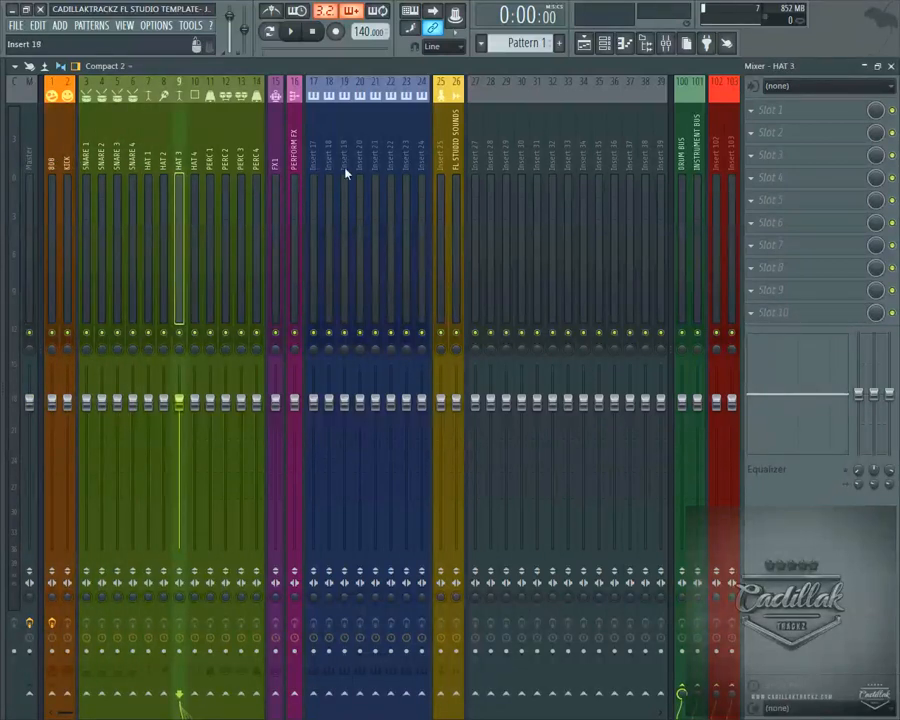
left_click(375, 165)
left_click(66, 157)
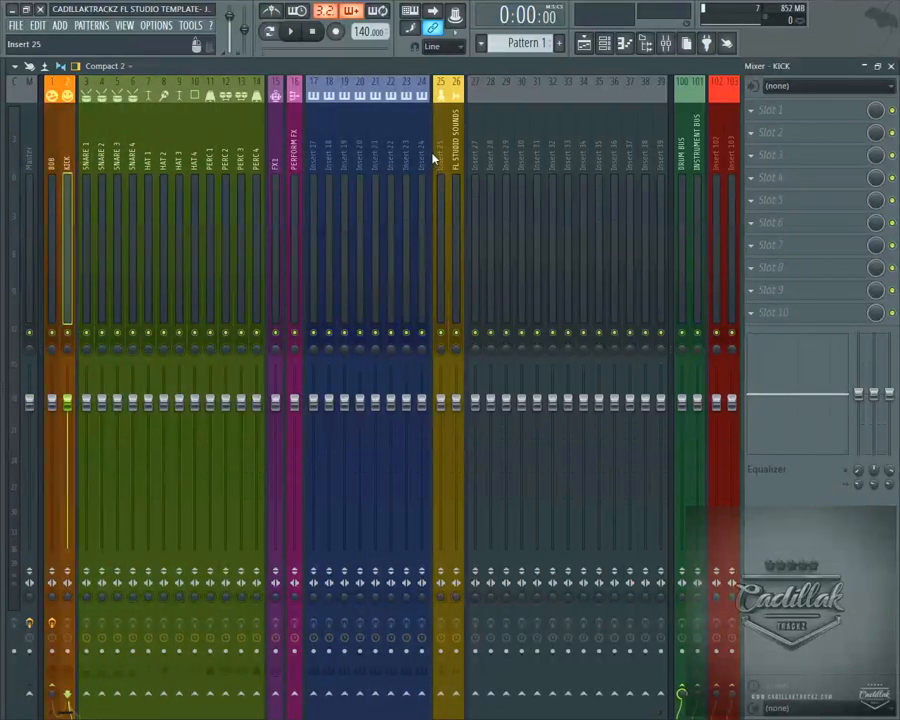
left_click(455, 176)
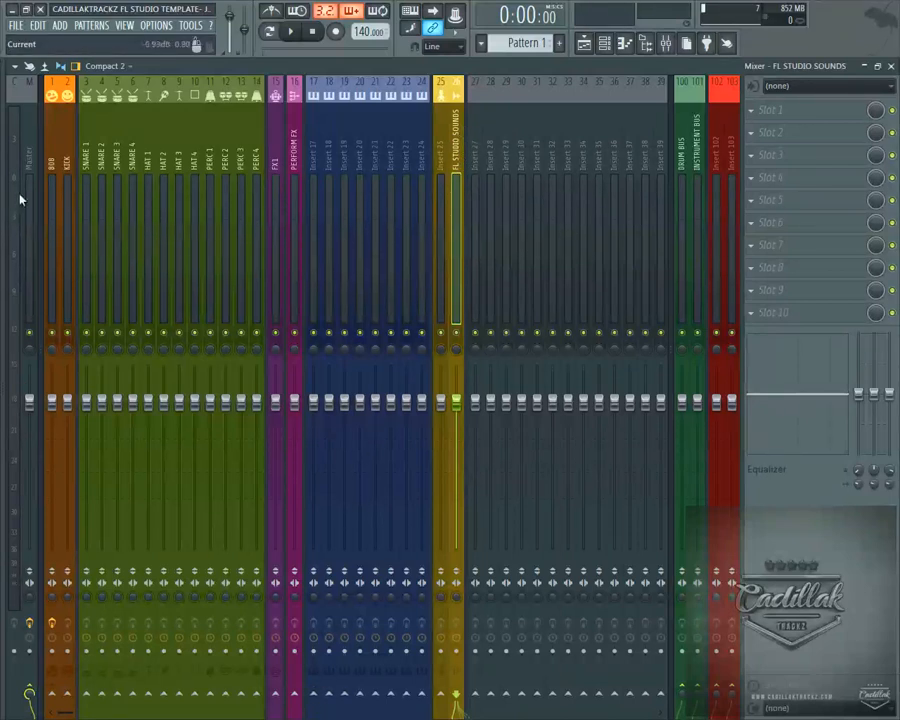
Step: Widen the browser and expand the FX folder of 6lack (Drum Kit) inside DRUMS 2016
left_click_drag(3, 317, 259, 317)
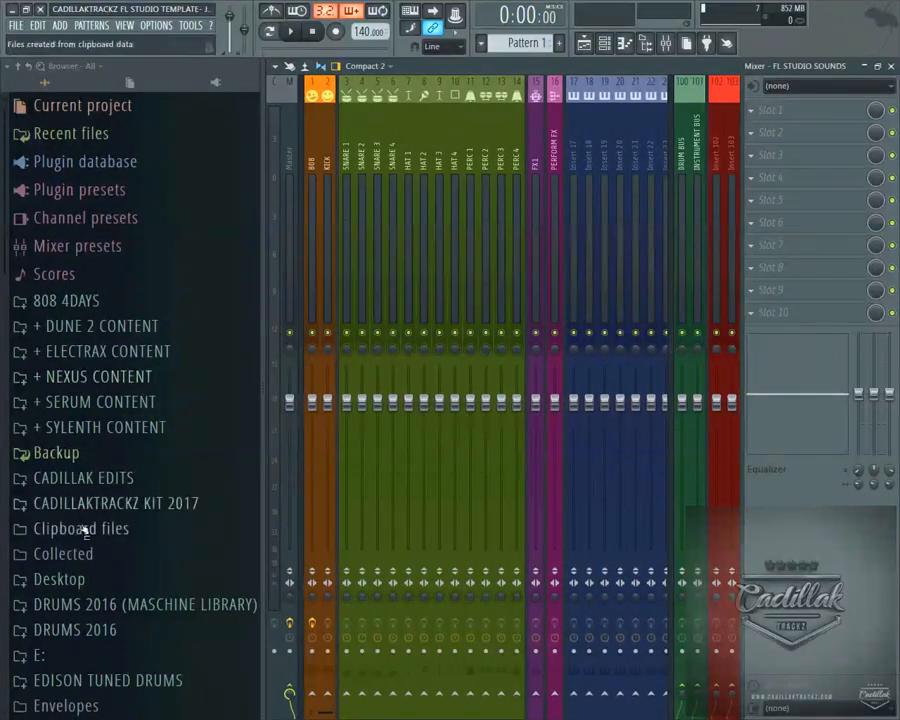
left_click(75, 623)
scroll(164, 434, "down", 10)
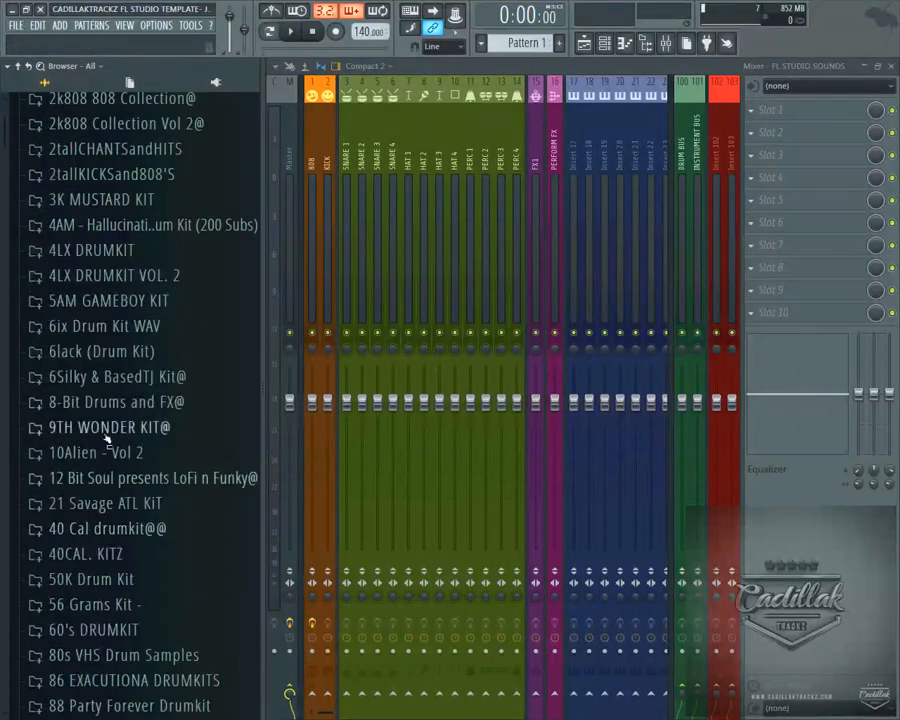
left_click(100, 351)
left_click(60, 427)
Step: Preview several FX samples in the kit, starting with Calev Fx 2 and running from Calev Fx 4 through Calev Fx 8
left_click(94, 473)
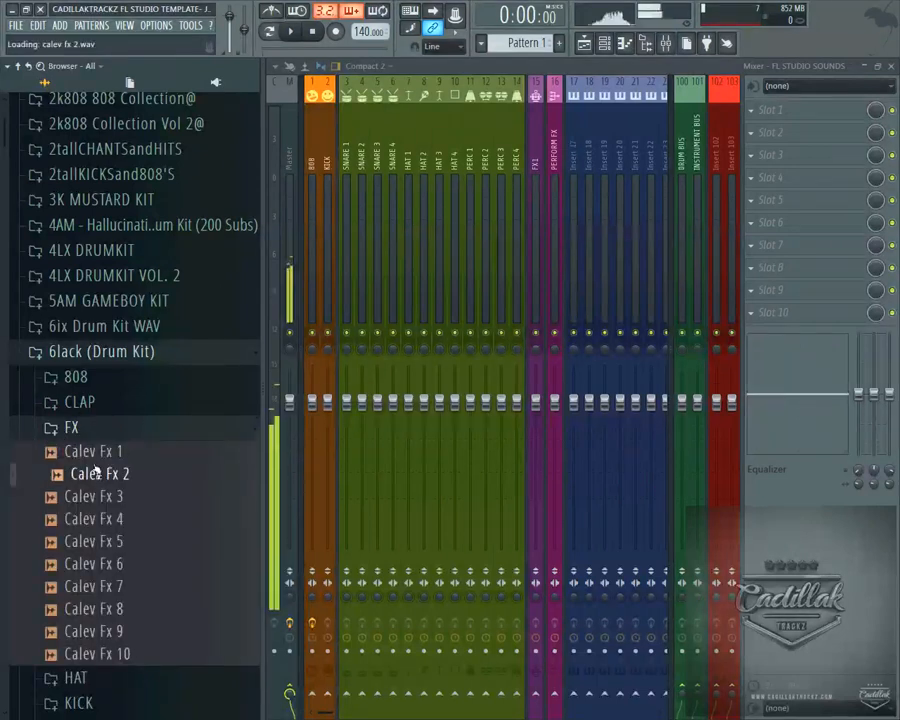
left_click(92, 518)
key("Down")
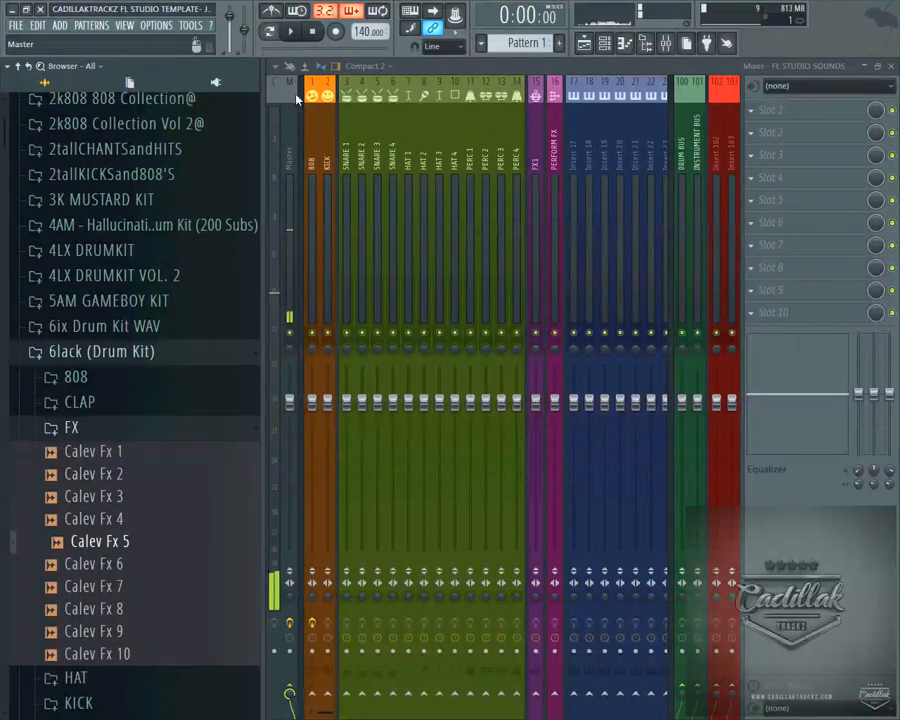
key("Down")
key("Down")
key("Down")
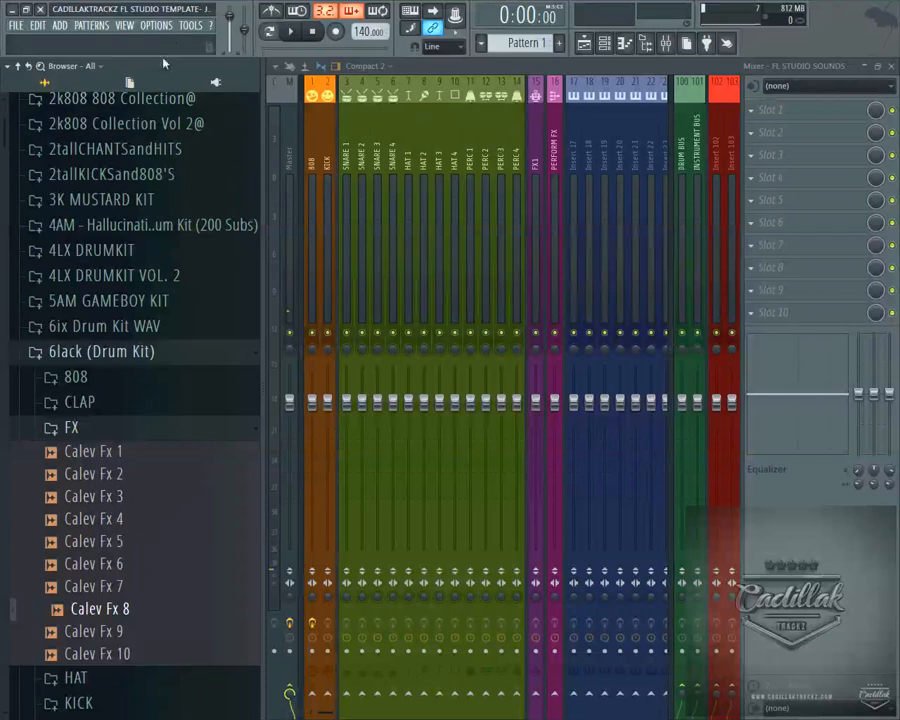
Step: Open the MIDI settings and examine the port numbers of the input and output devices
left_click(166, 26)
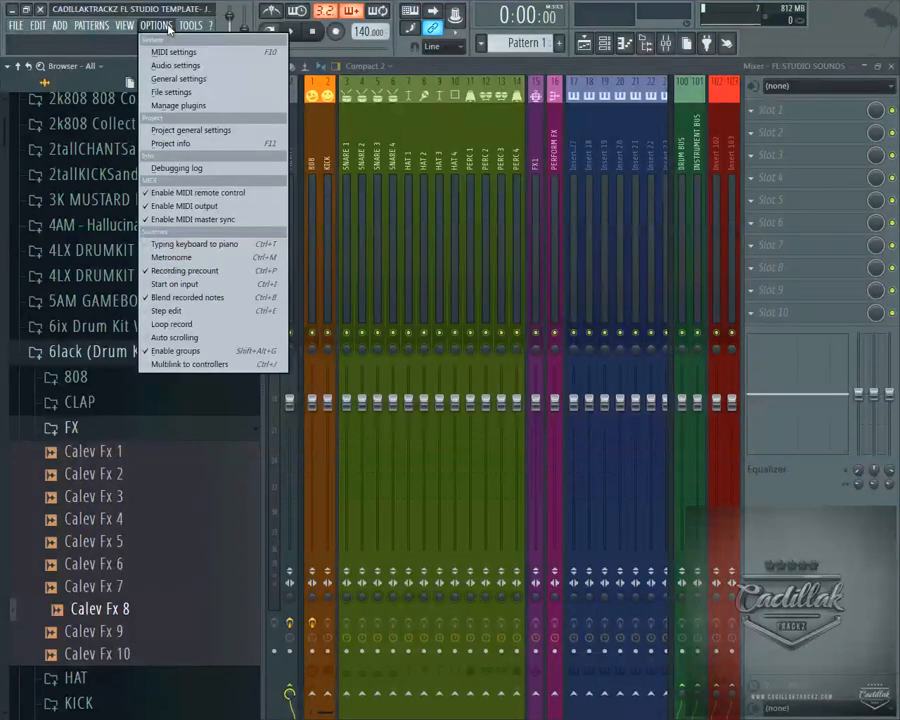
left_click(174, 51)
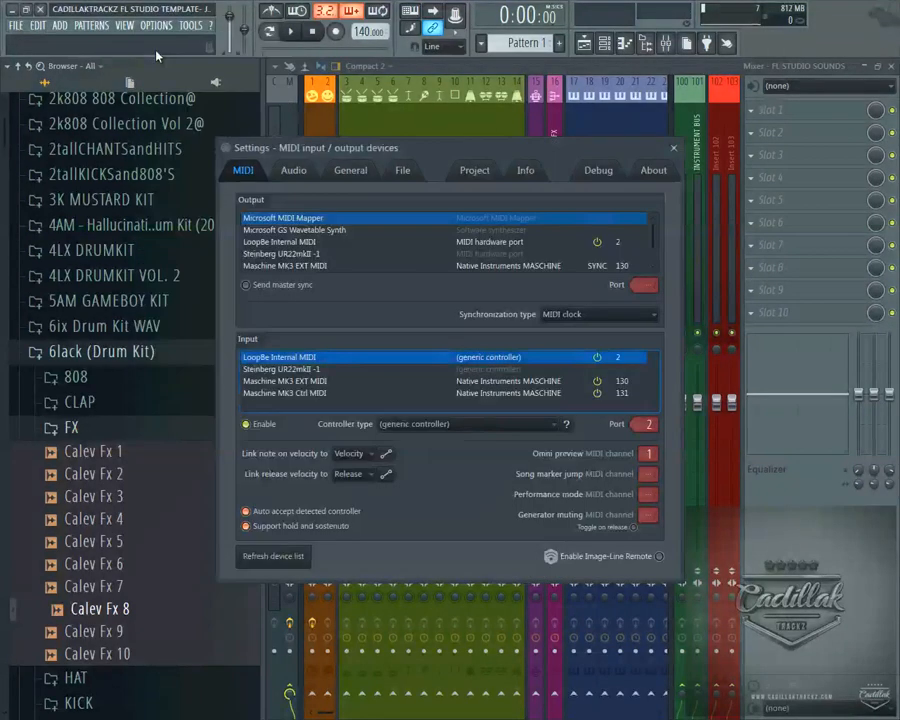
scroll(648, 453, "down", 1)
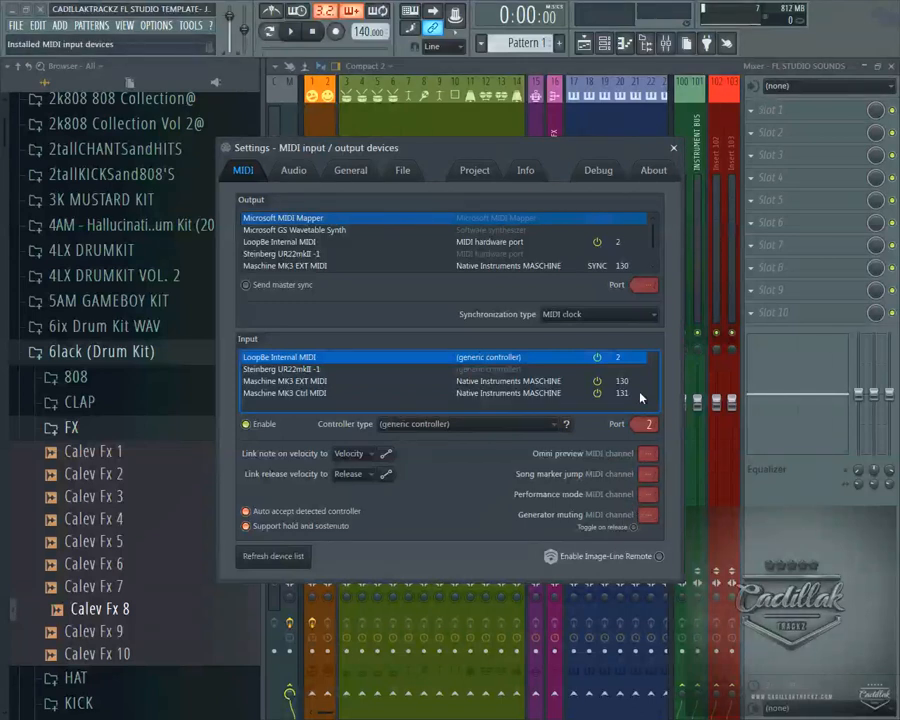
Step: Check the preview mixer track in the audio settings while previewing Calev Fx 5, and close the settings
left_click(306, 174)
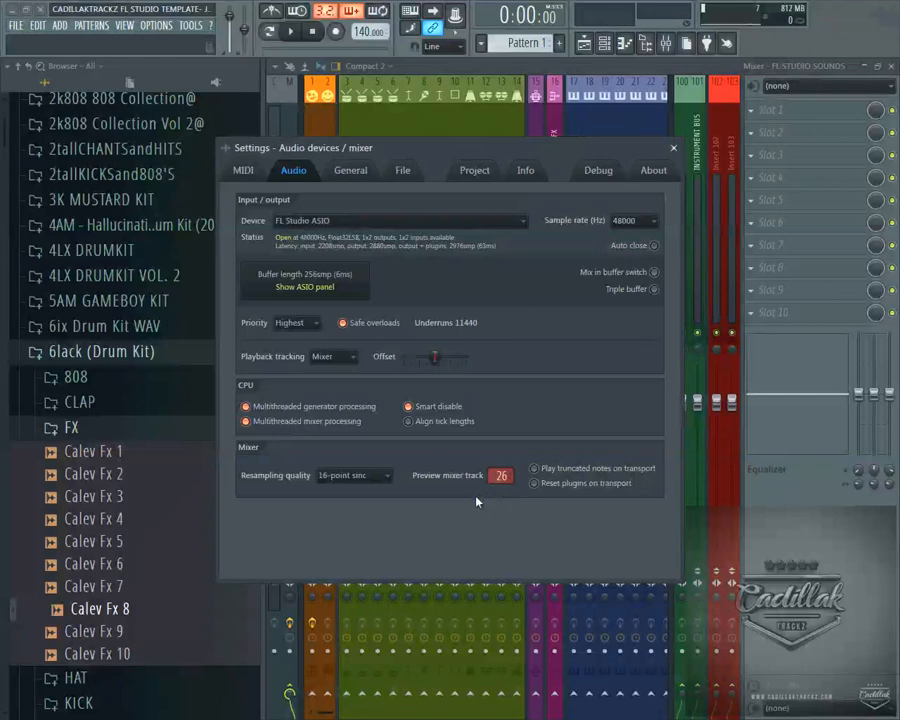
left_click(146, 540)
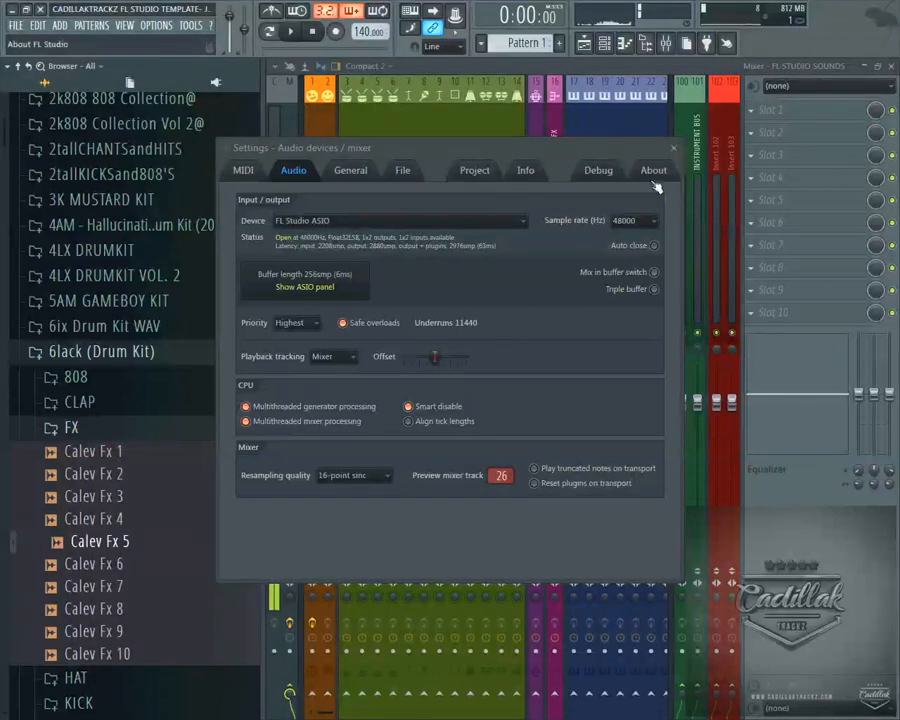
left_click(674, 149)
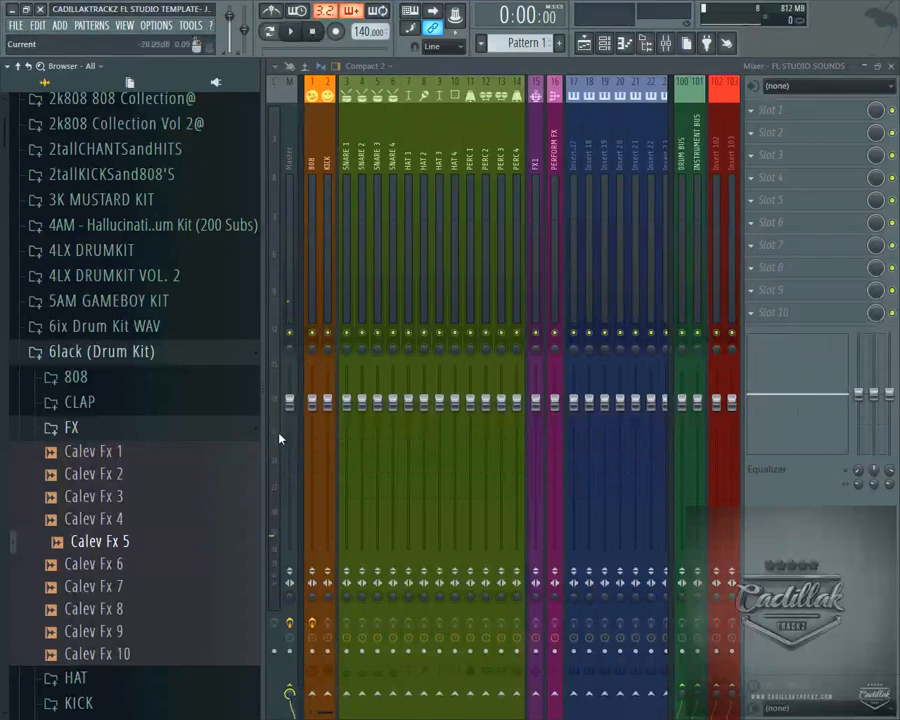
Step: Select the Master mixer track and preview the Calev Fx 8 sample with the FL STUDIO SOUNDS track in view
left_click(293, 168)
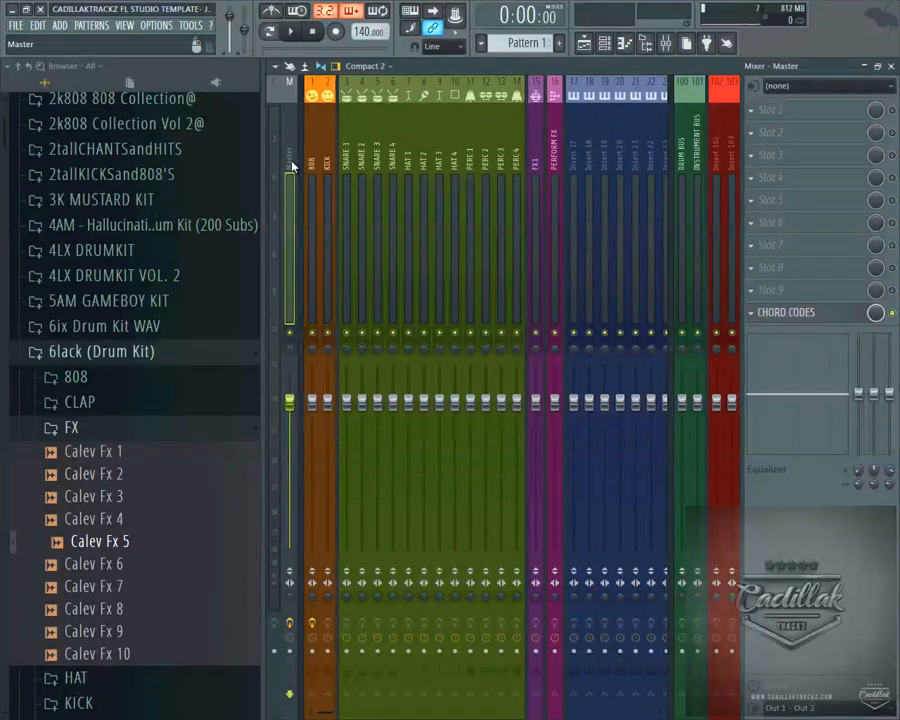
left_click(670, 153)
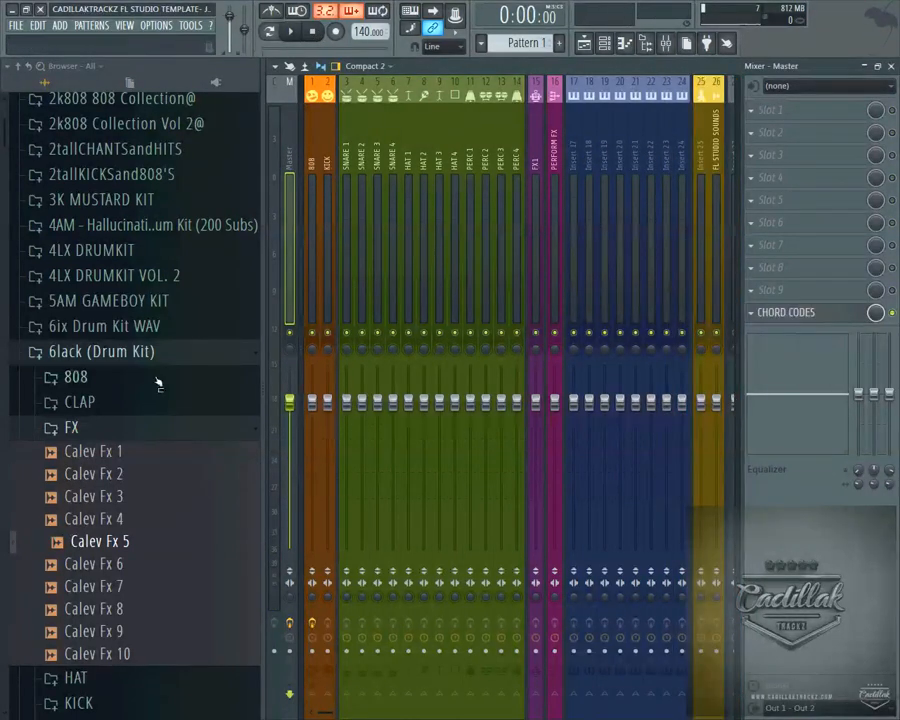
left_click(122, 606)
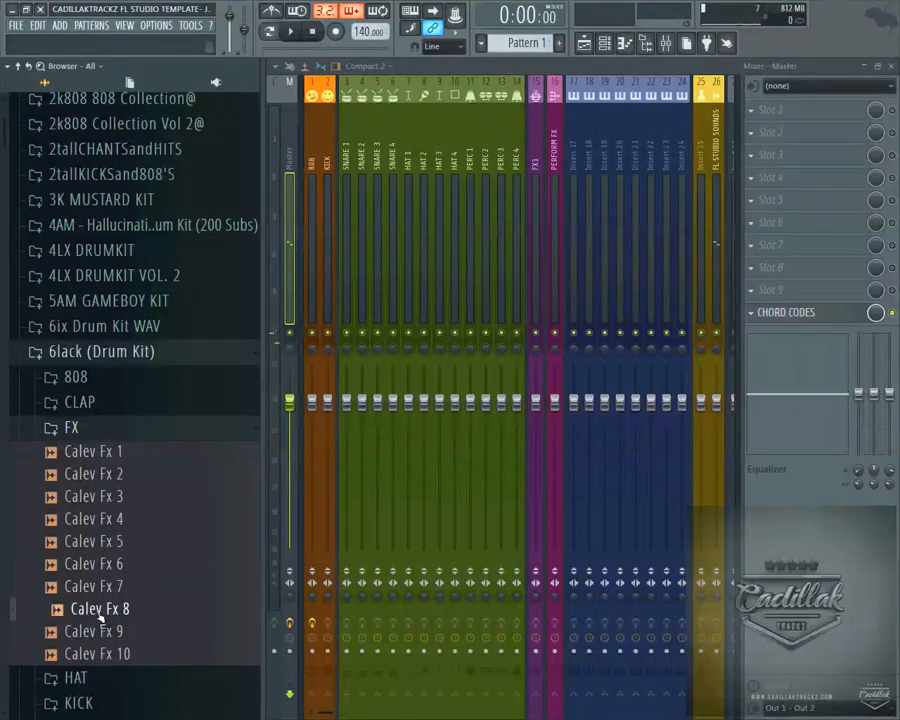
Step: Turn on the metronome and briefly play Pattern 1 to check the FL STUDIO SOUNDS track's meter
left_click_drag(326, 714, 367, 713)
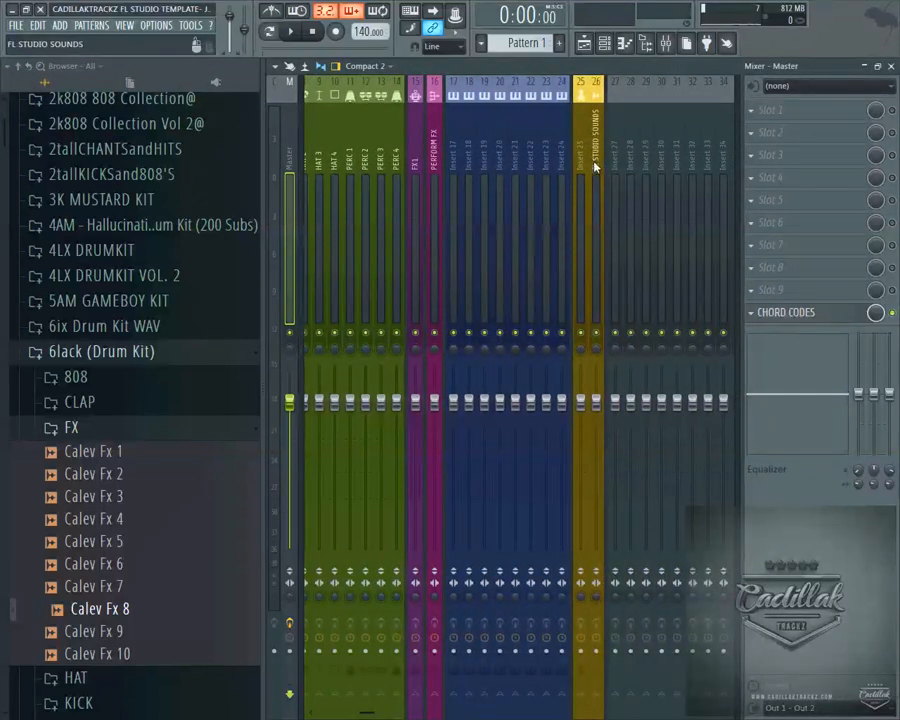
left_click(291, 31)
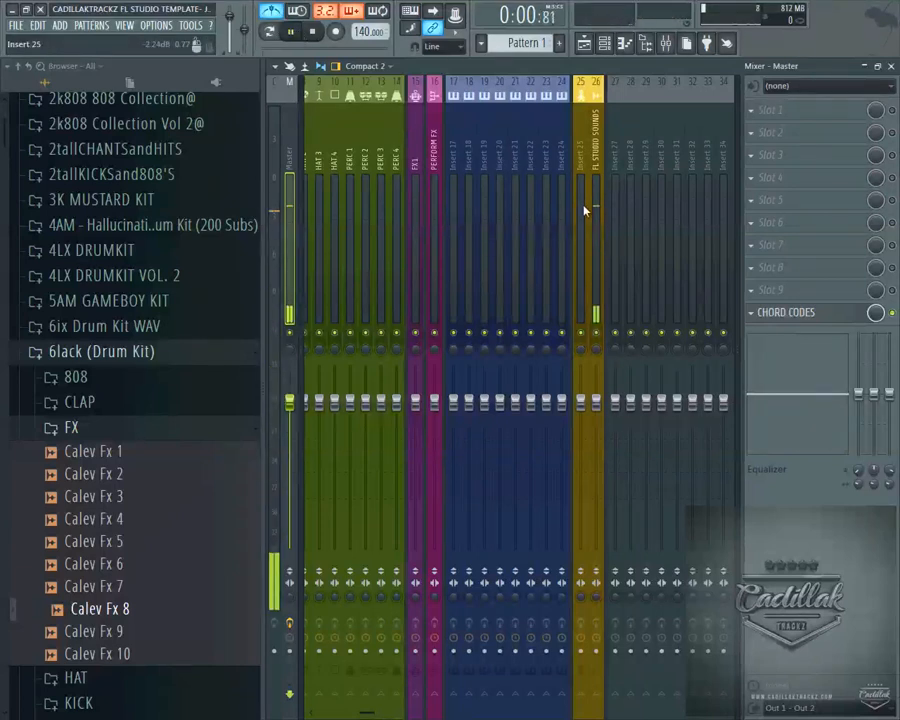
left_click(312, 31)
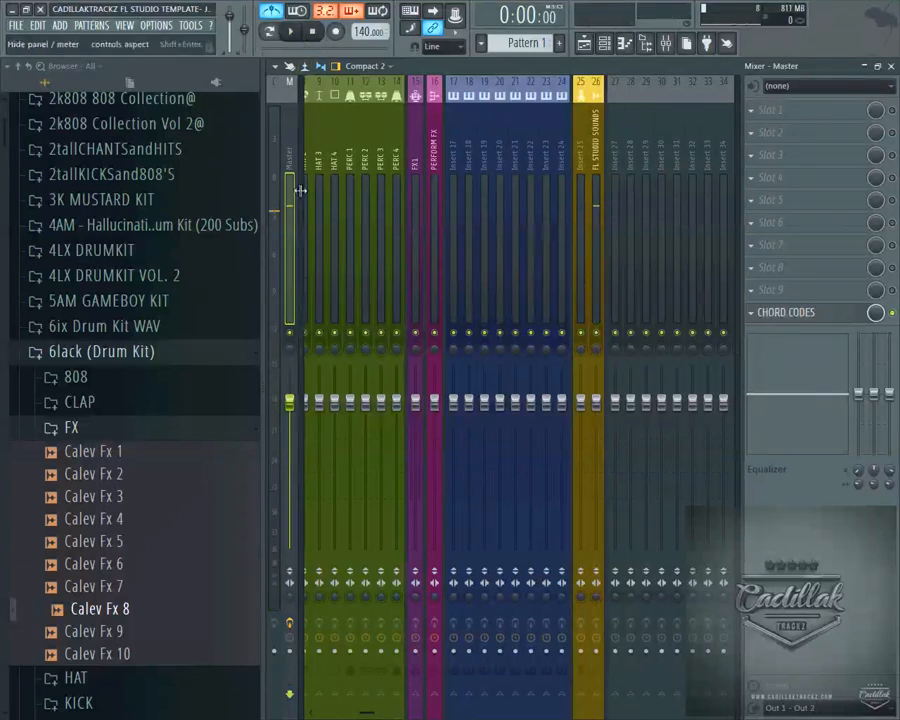
Step: Collapse the 6lack (Drum Kit) folder in the browser and close the mixer
left_click(100, 351)
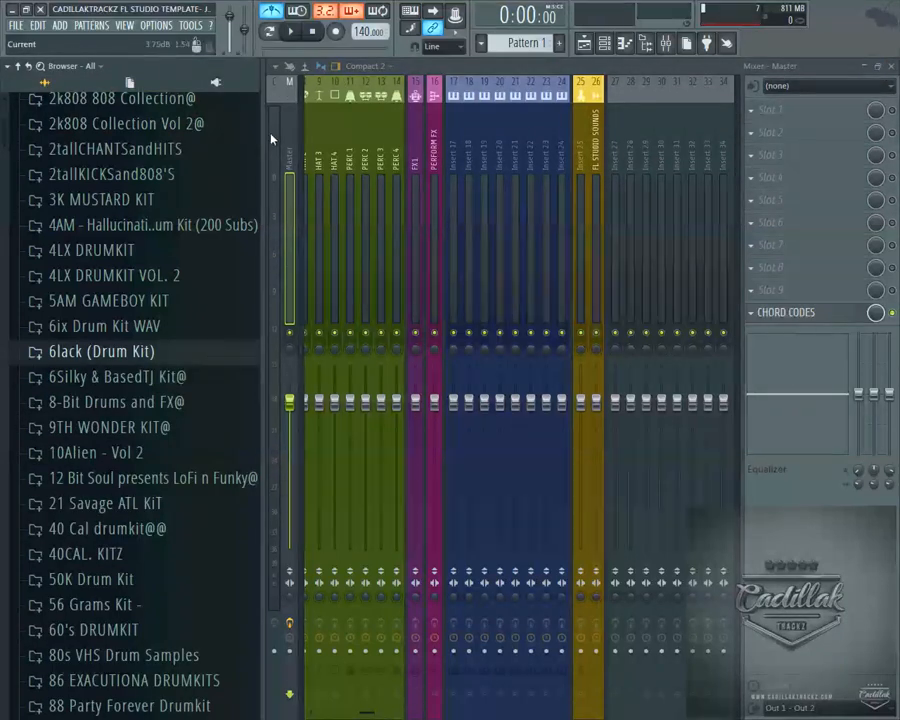
left_click(891, 67)
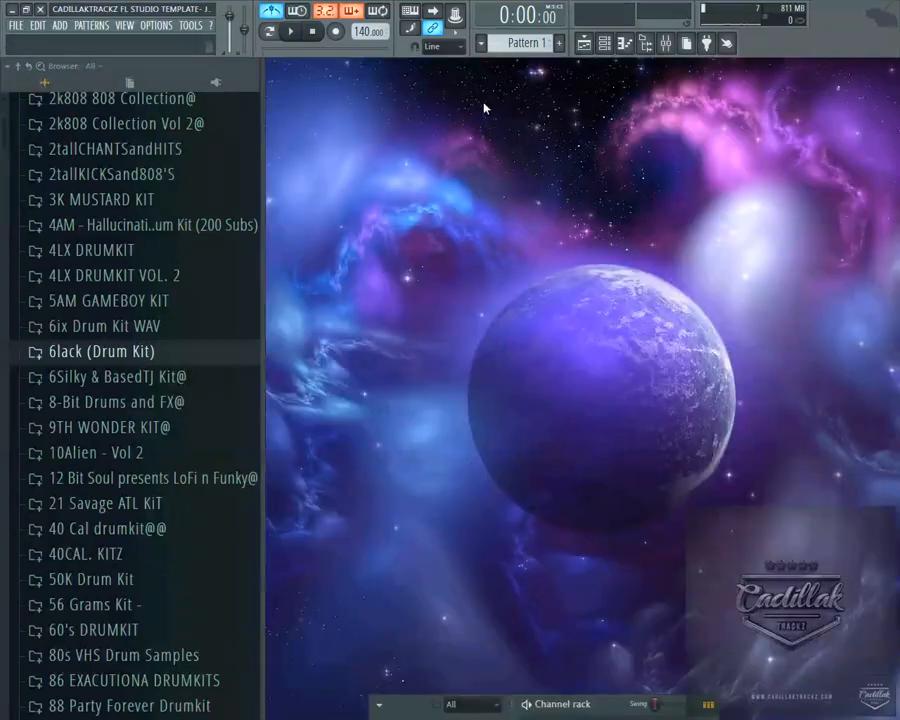
Step: Move the channel rack up into the middle of the workspace so that its channel list from Sampler to PERC 2 shows
left_click(604, 42)
left_click(604, 42)
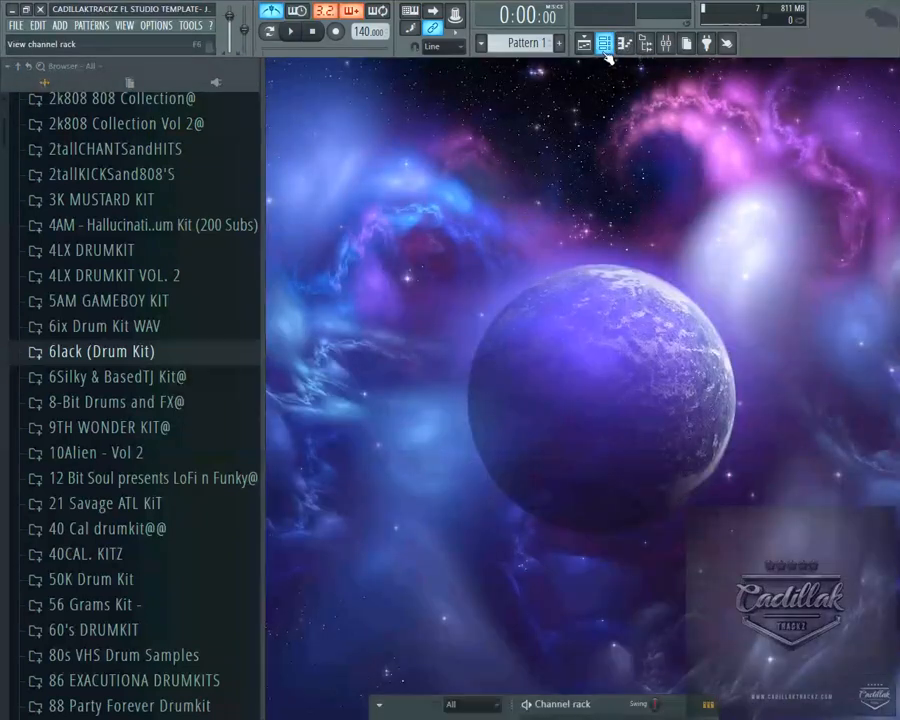
left_click_drag(615, 708, 503, 203)
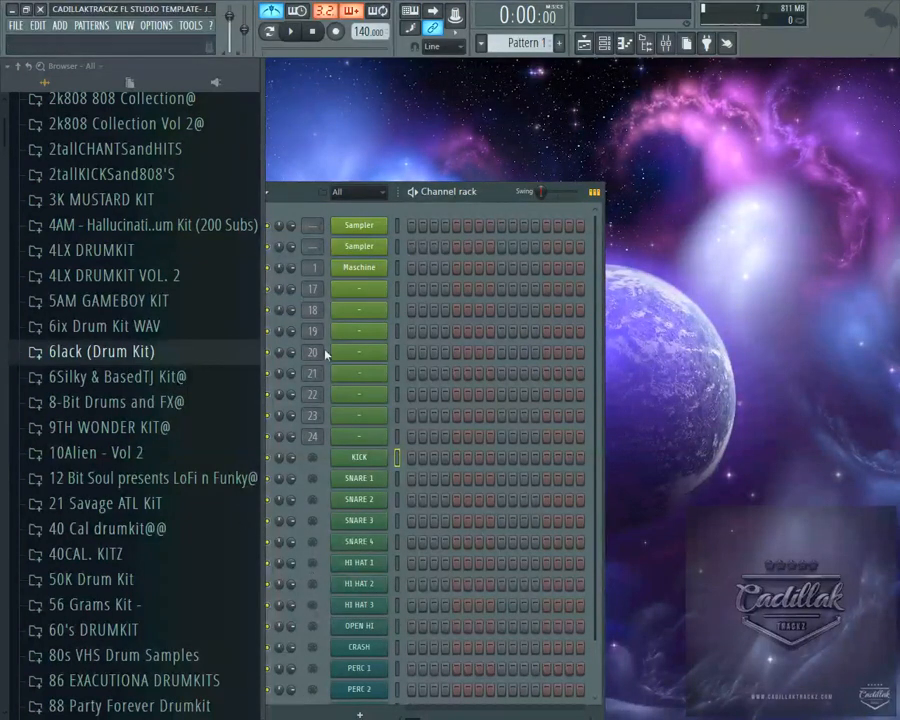
left_click_drag(476, 203, 534, 116)
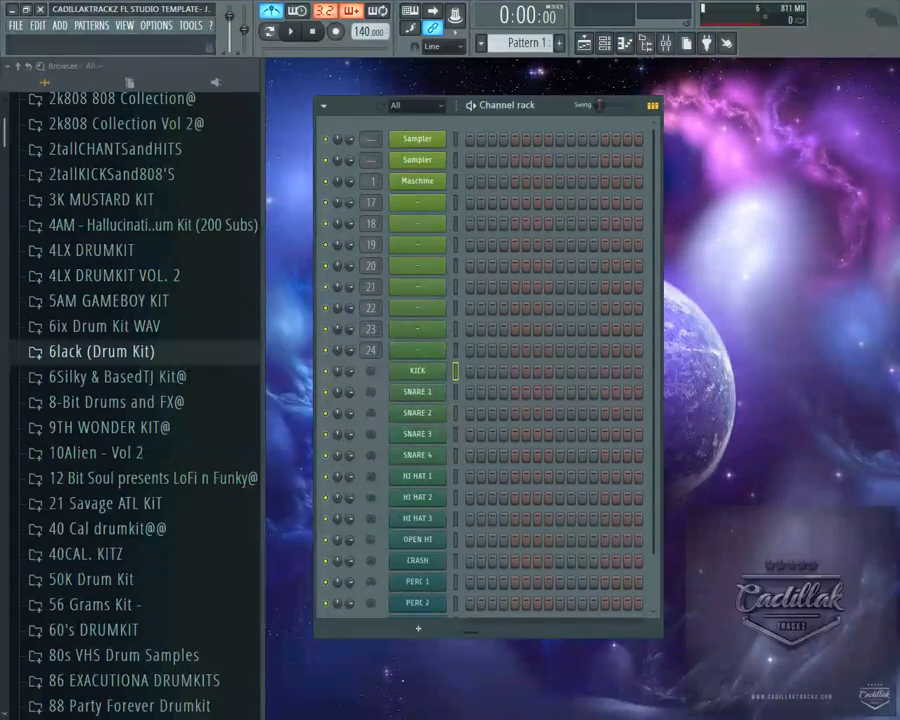
key("alt+Tab")
key("alt+Tab")
key("alt+Tab")
key("alt+Tab")
key("alt+Tab")
key("alt+Tab")
key("alt+Tab")
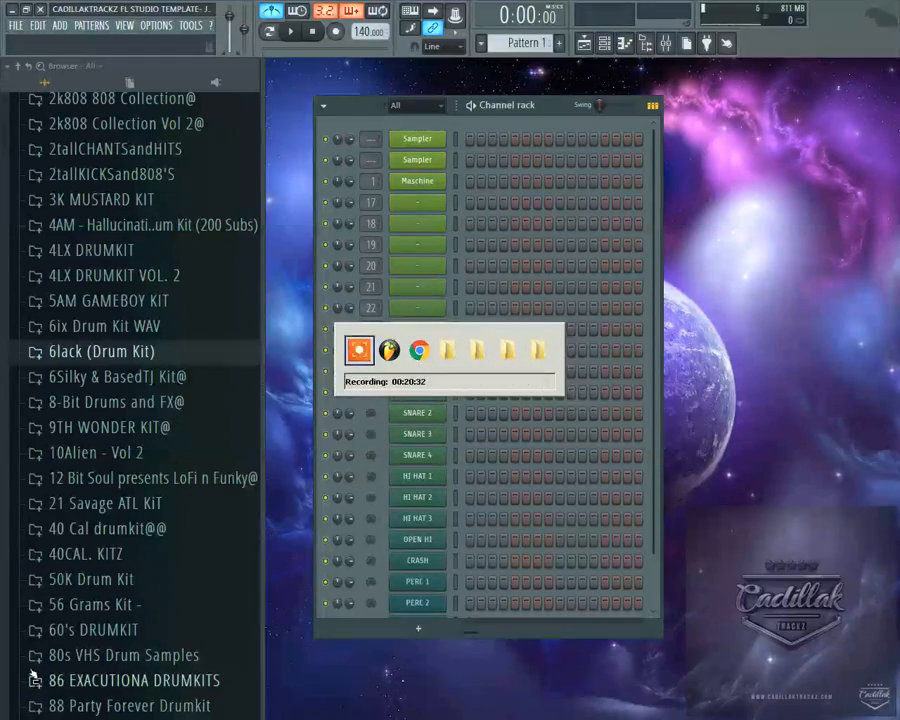